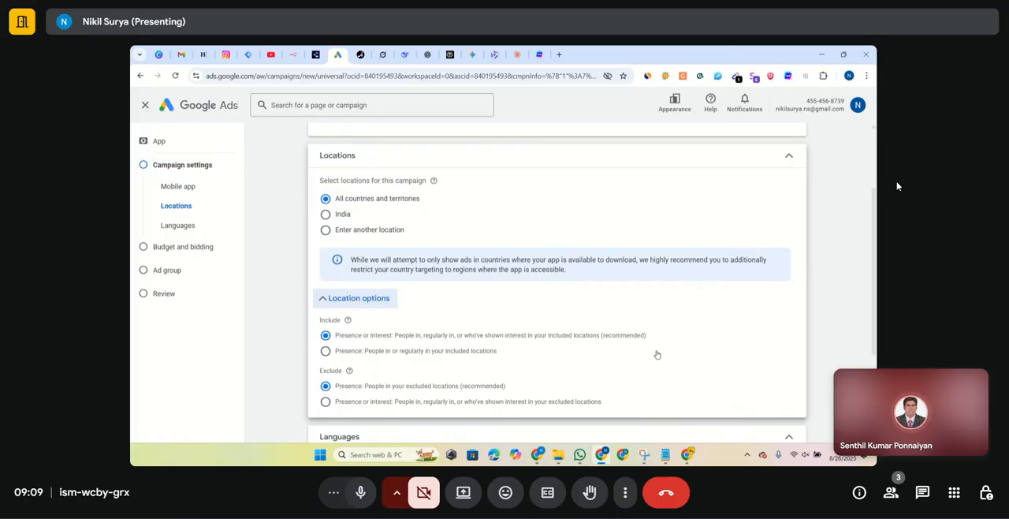
- Focus the campaign's bidding on install volume and check the install tracking and target user options
scroll(657, 355, "down", 2)
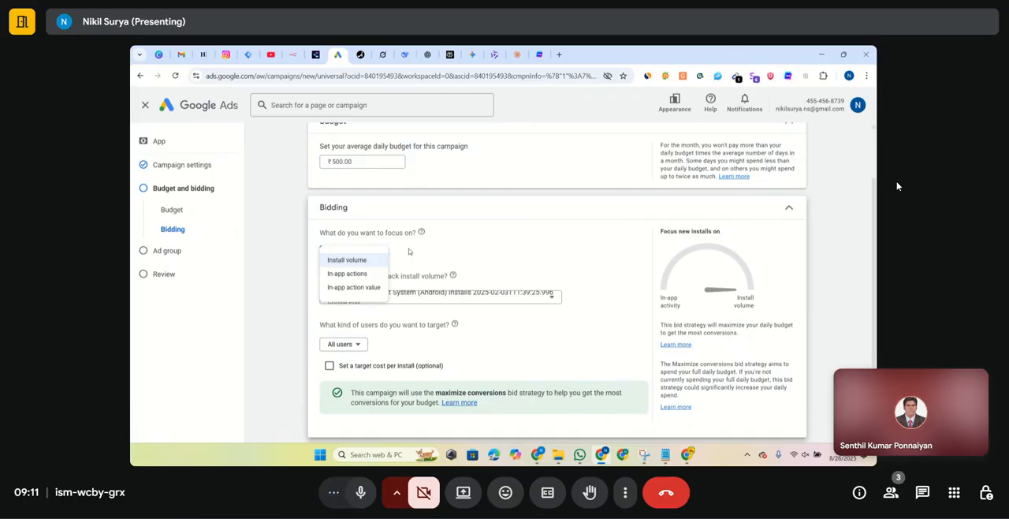
left_click(347, 261)
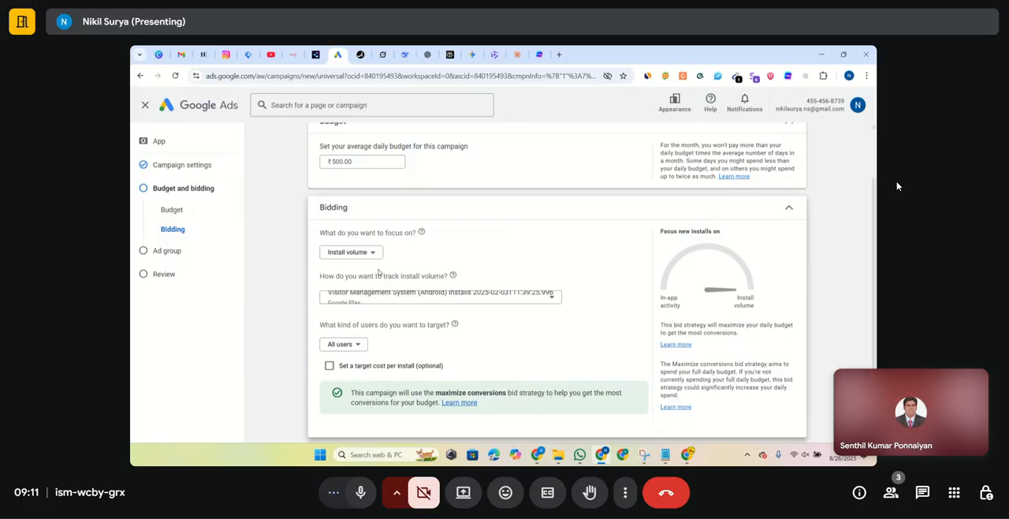
scroll(509, 267, "down", 1)
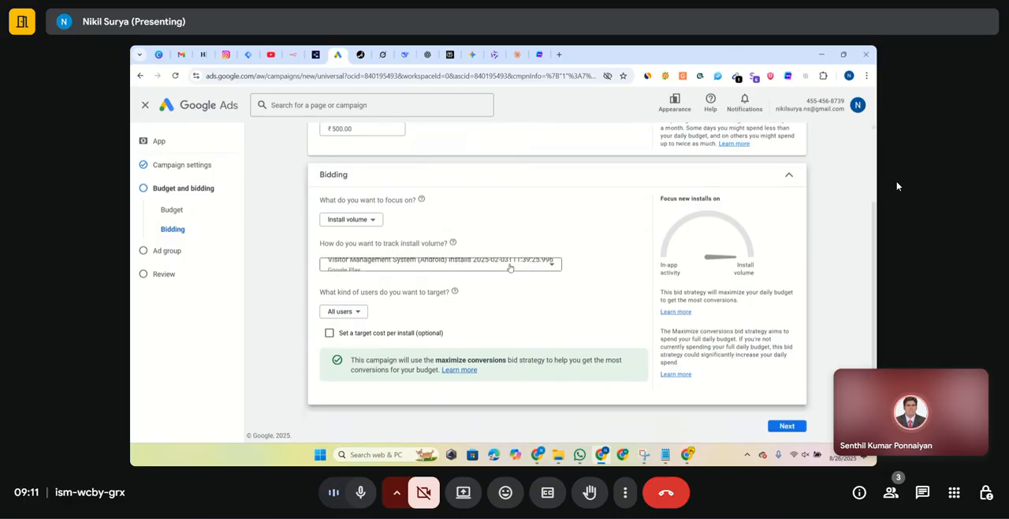
left_click(555, 270)
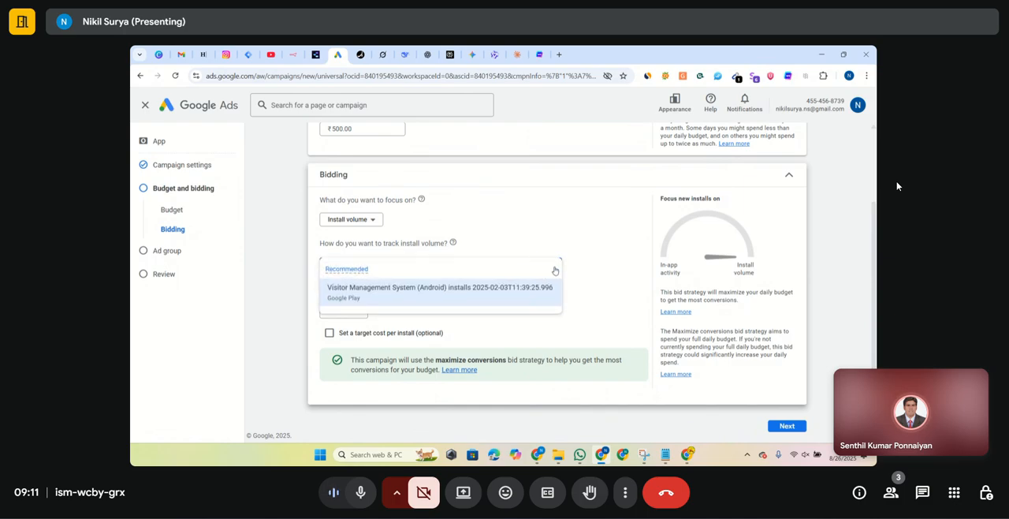
left_click(565, 226)
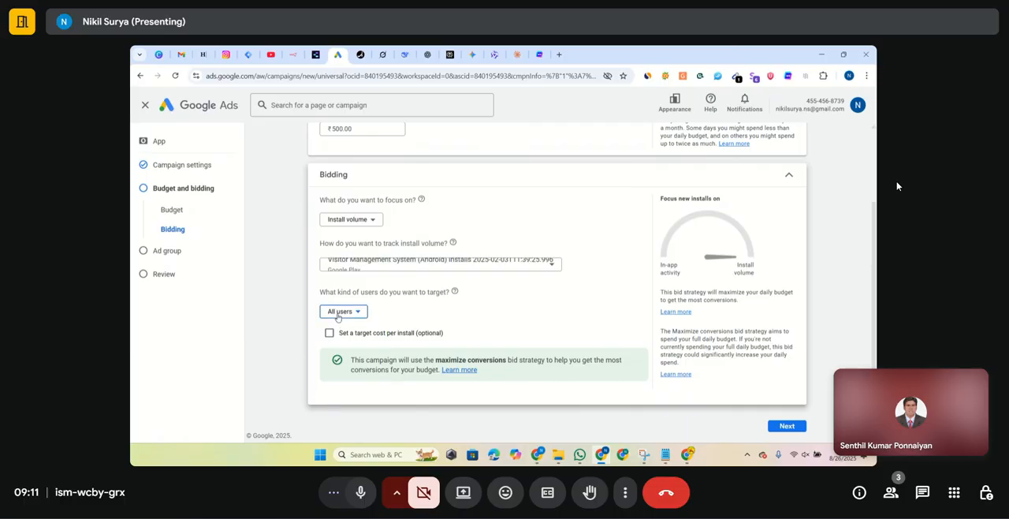
left_click(338, 313)
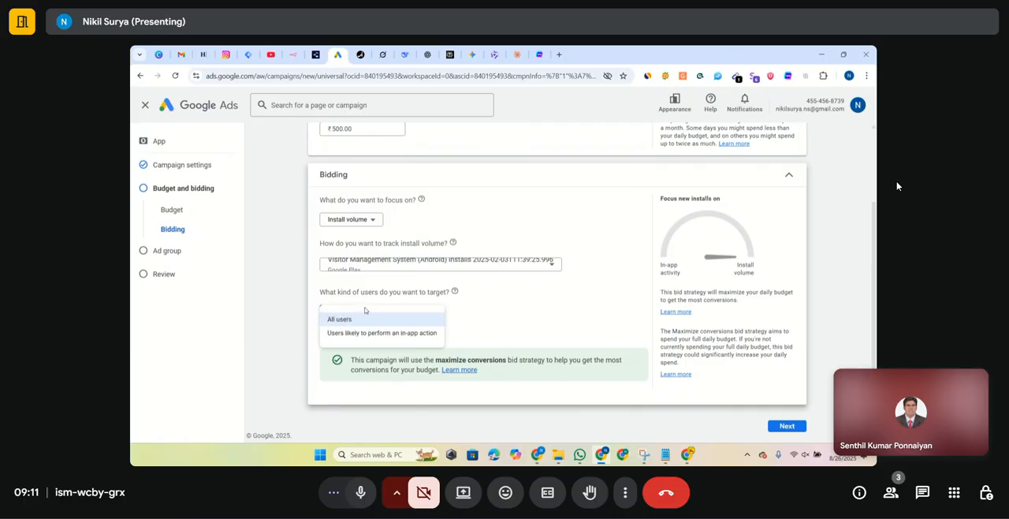
left_click(495, 303)
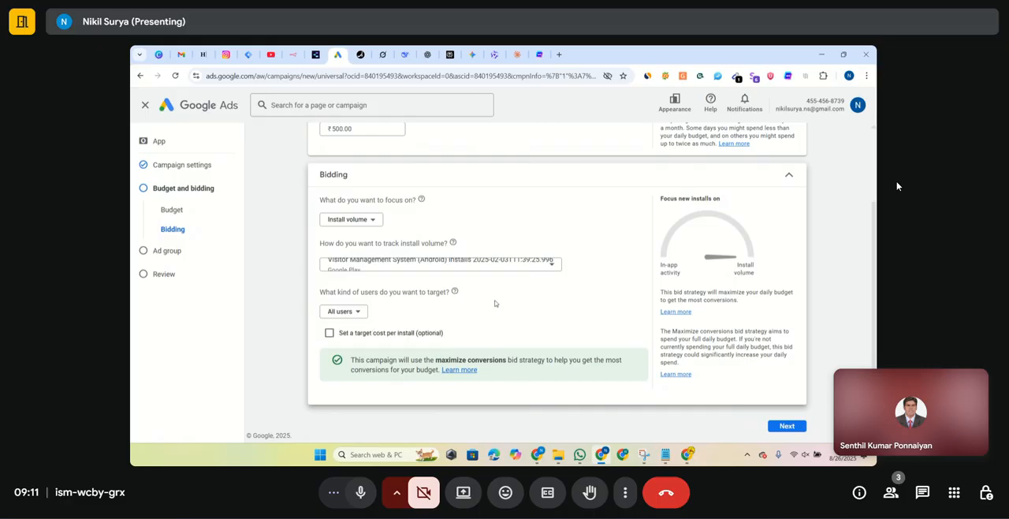
- Set the optional target cost per install to the suggested ₹26.23 and continue to the ad group
left_click(401, 337)
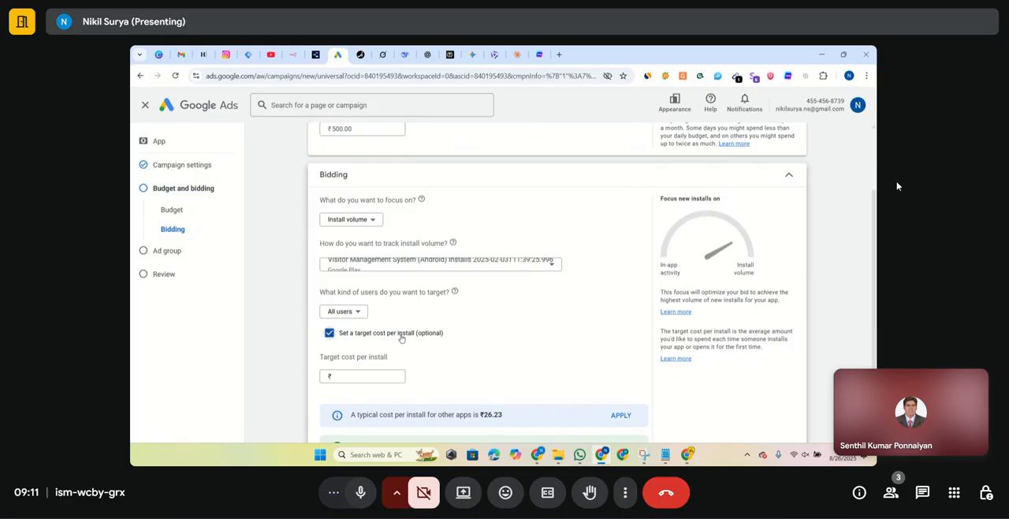
scroll(401, 337, "down", 2)
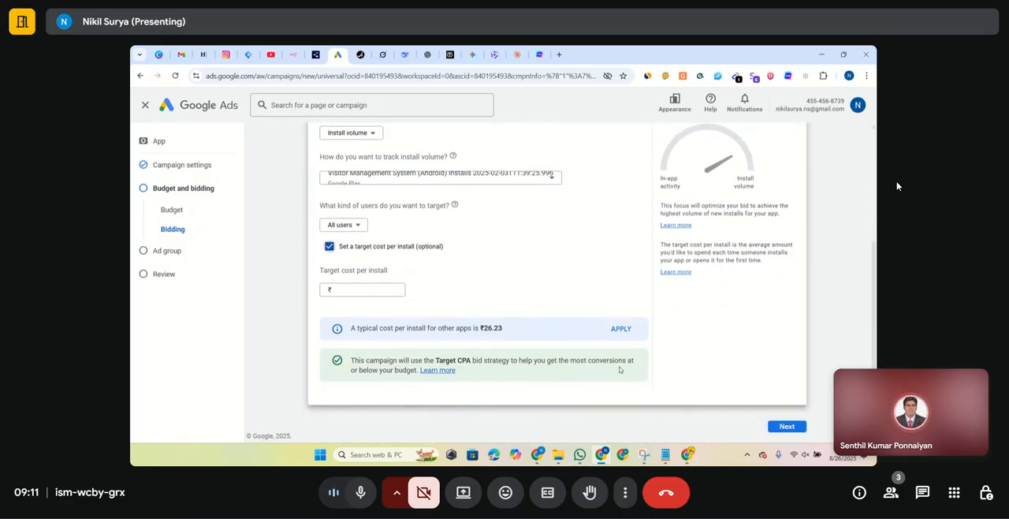
left_click(618, 328)
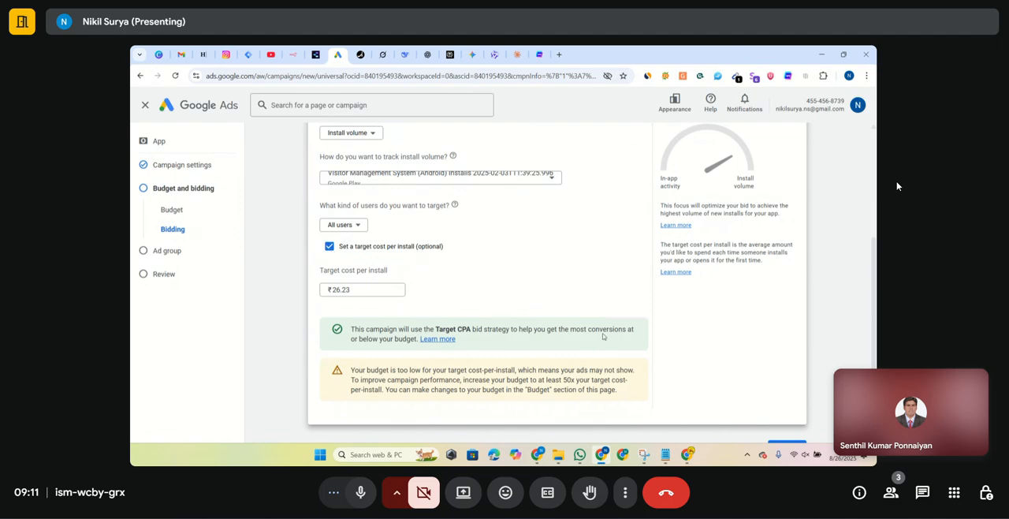
scroll(603, 336, "down", 1)
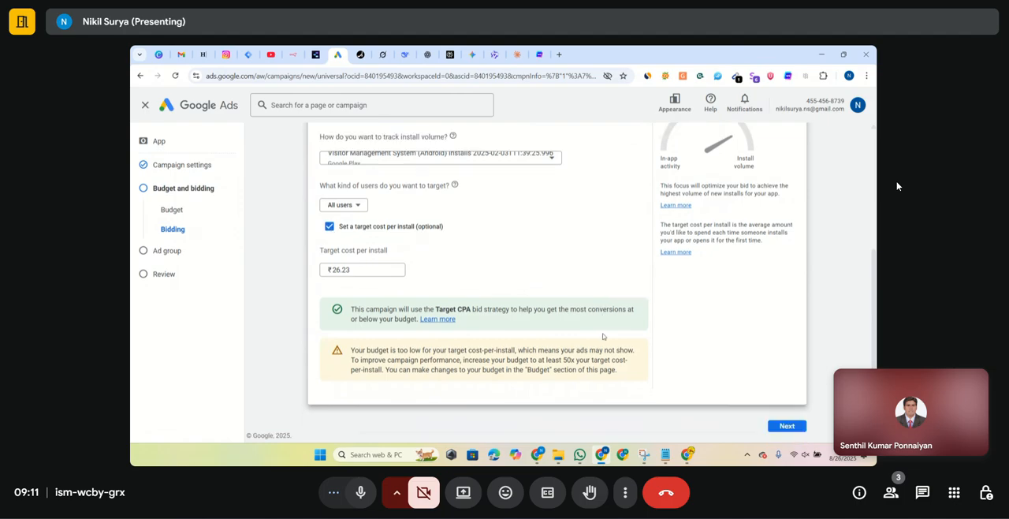
left_click(789, 429)
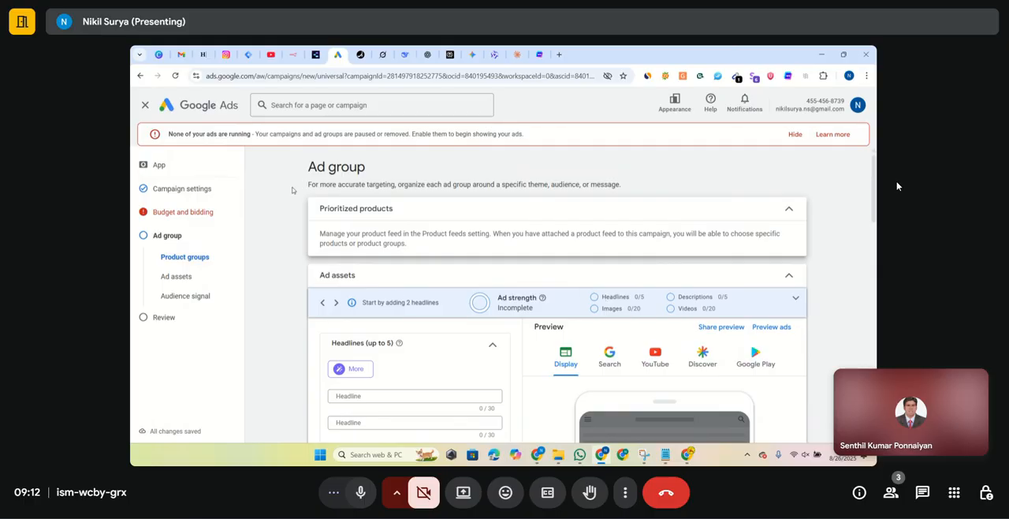
- Remove the target cost per install from the budget and bidding settings and continue to the ad group
double_click(347, 166)
left_click(347, 167)
left_click(173, 213)
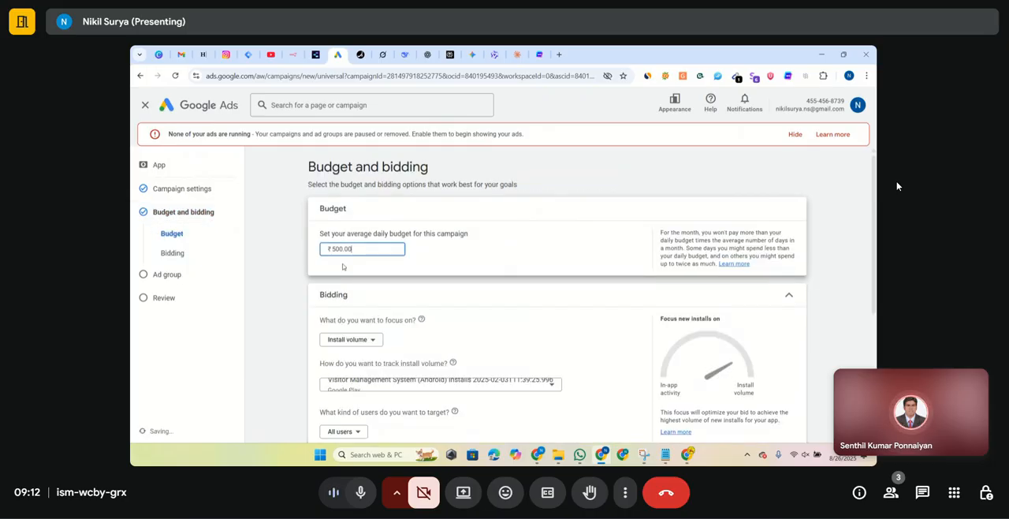
left_click(461, 258)
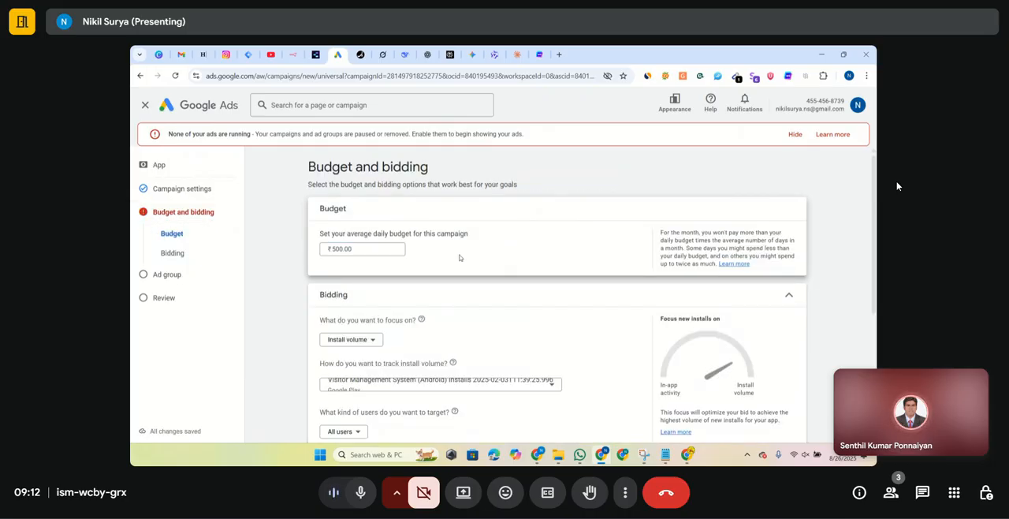
scroll(461, 258, "down", 4)
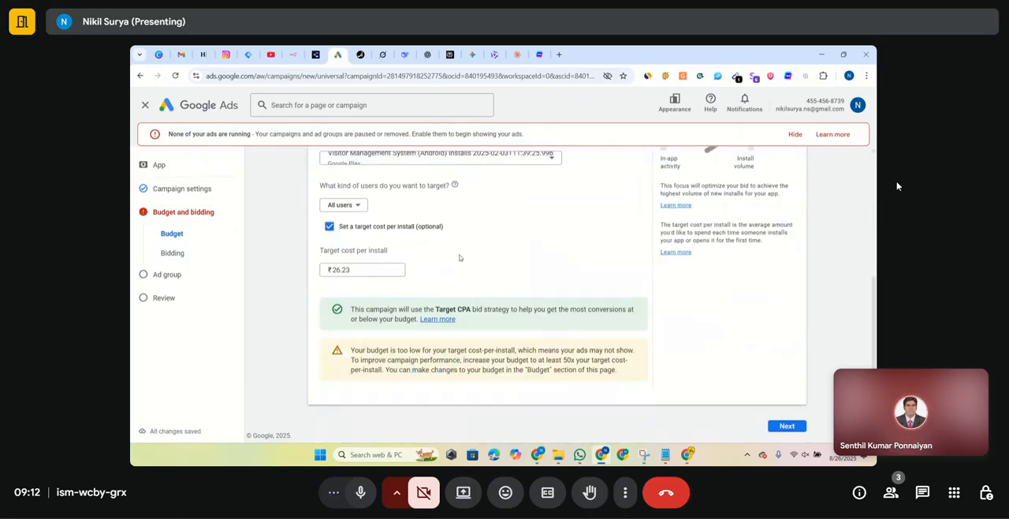
left_click(329, 226)
scroll(330, 226, "up", 2)
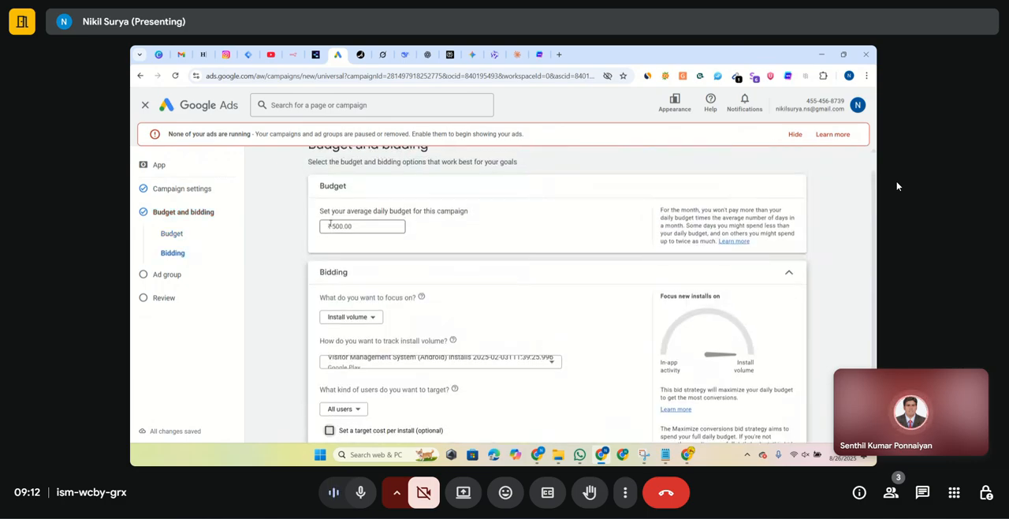
scroll(329, 224, "down", 2)
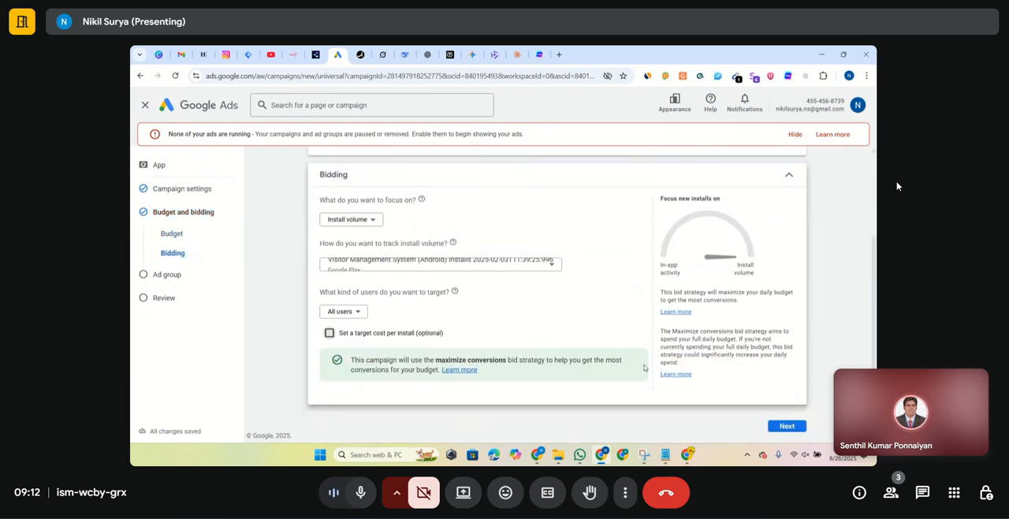
left_click(773, 430)
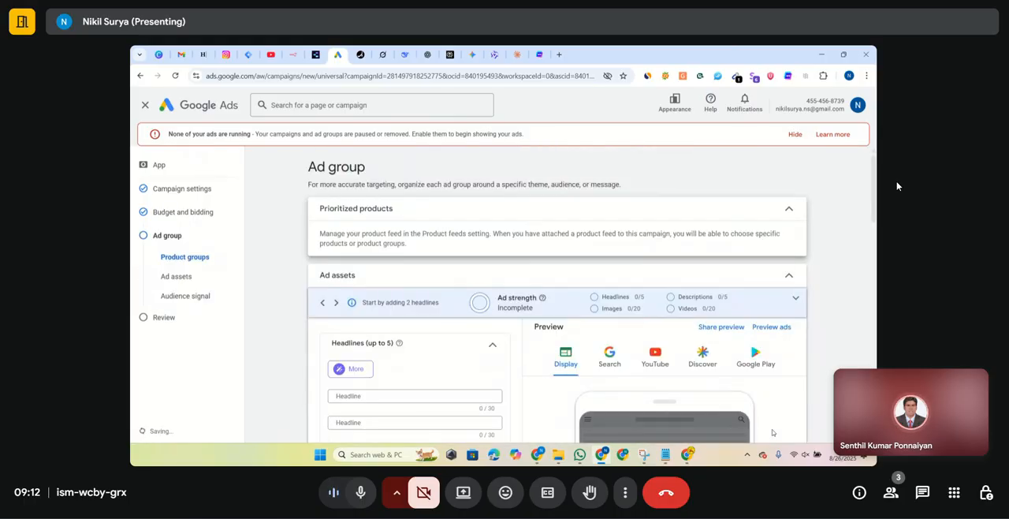
- Look through the ad group's product and ad asset sections, including the headline fields, suggested headlines and ad preview
scroll(810, 382, "down", 4)
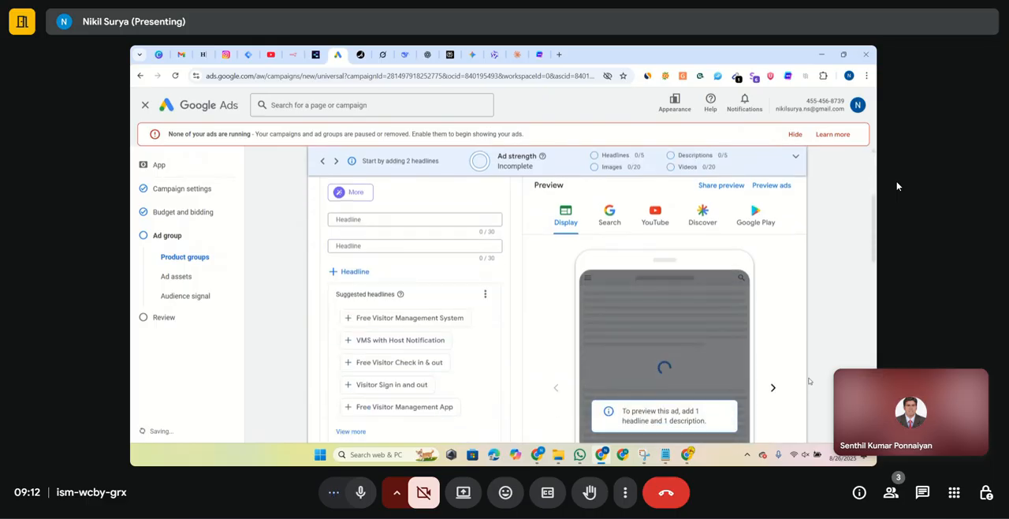
scroll(810, 382, "up", 4)
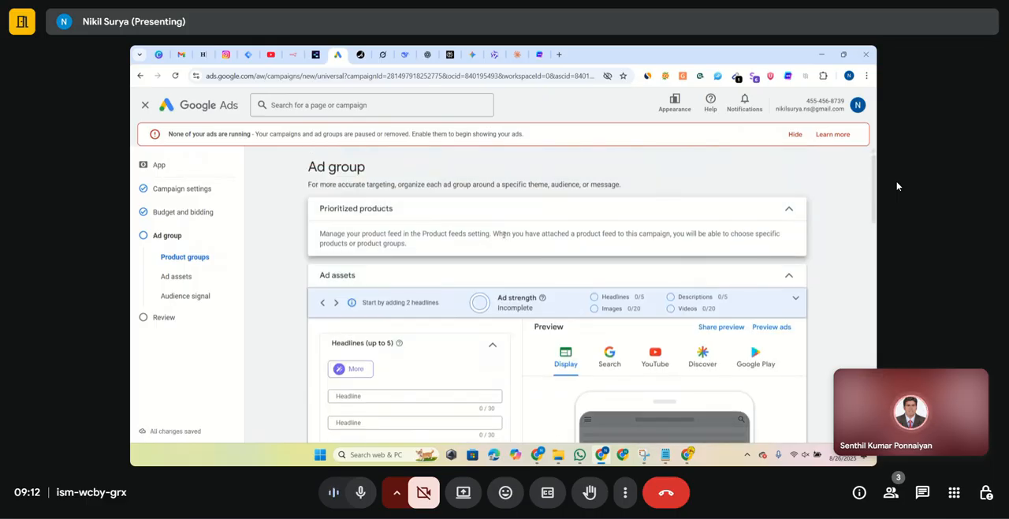
scroll(499, 235, "down", 1)
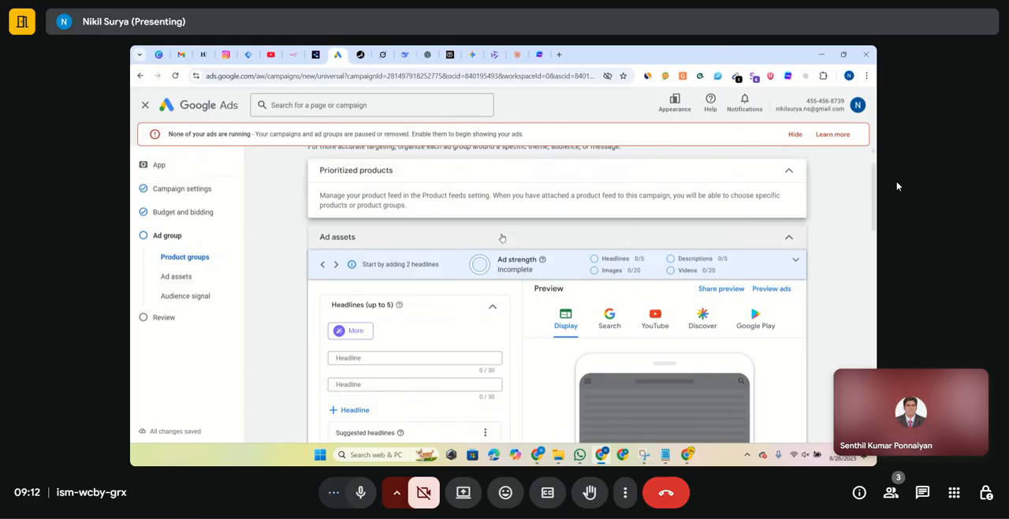
scroll(501, 237, "down", 2)
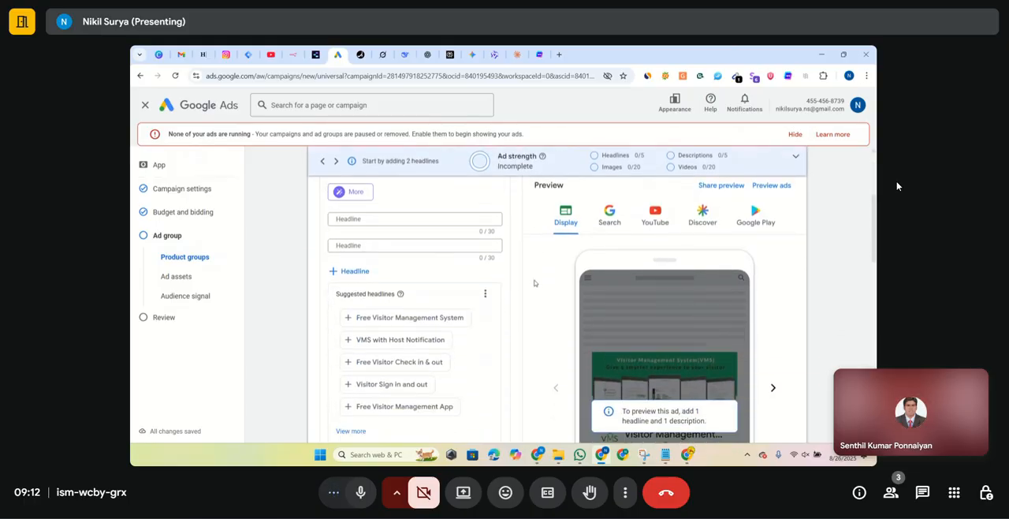
scroll(533, 283, "down", 1)
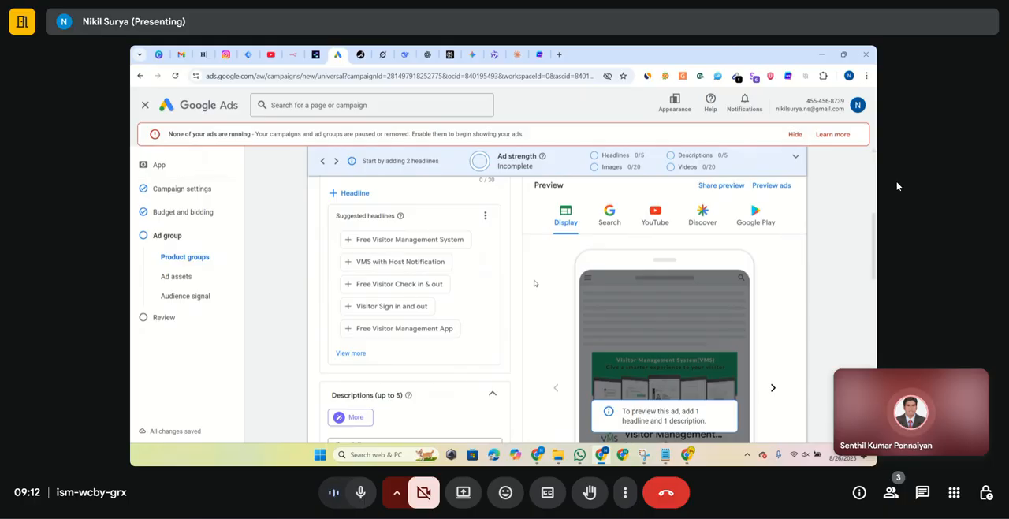
scroll(534, 282, "up", 2)
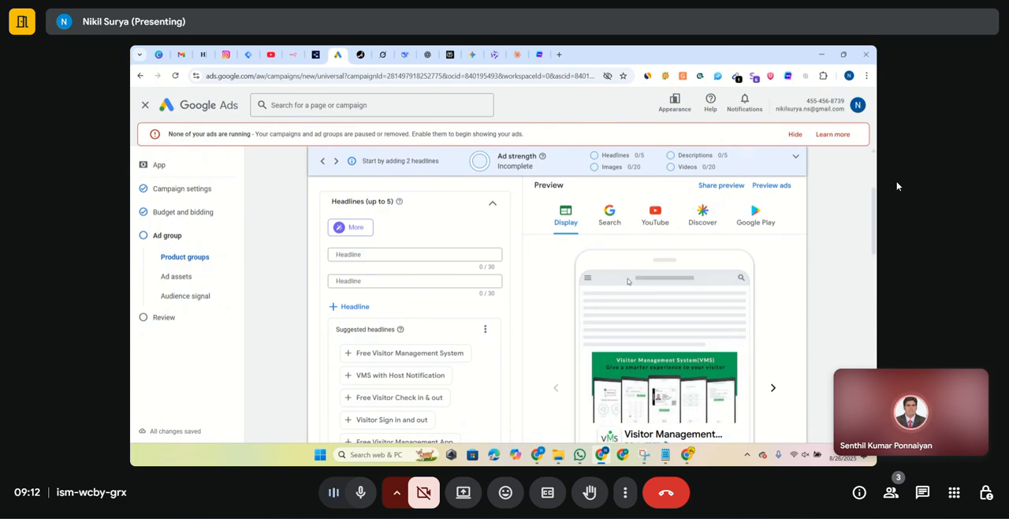
scroll(534, 283, "down", 1)
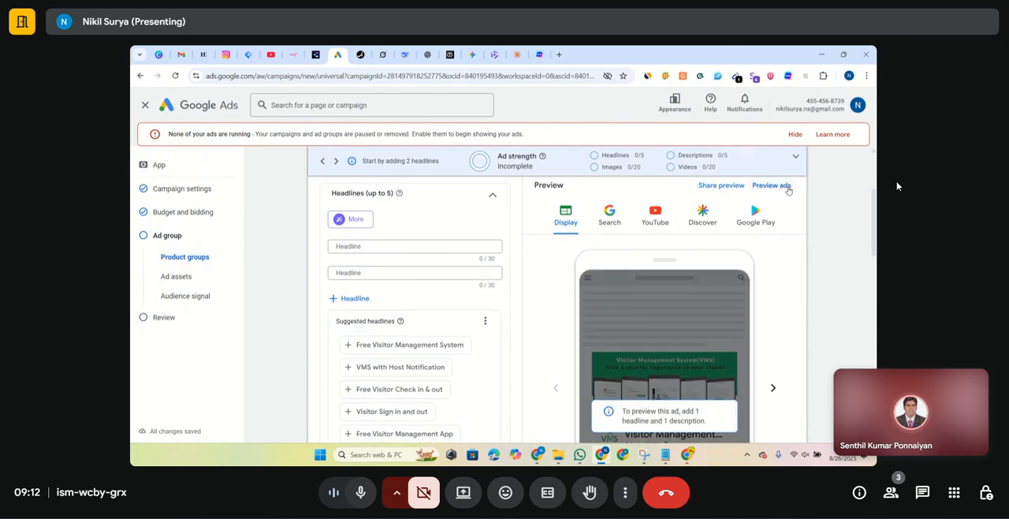
- Open the full ad previews and examine the app ad formats and the assets each one requires
left_click(787, 188)
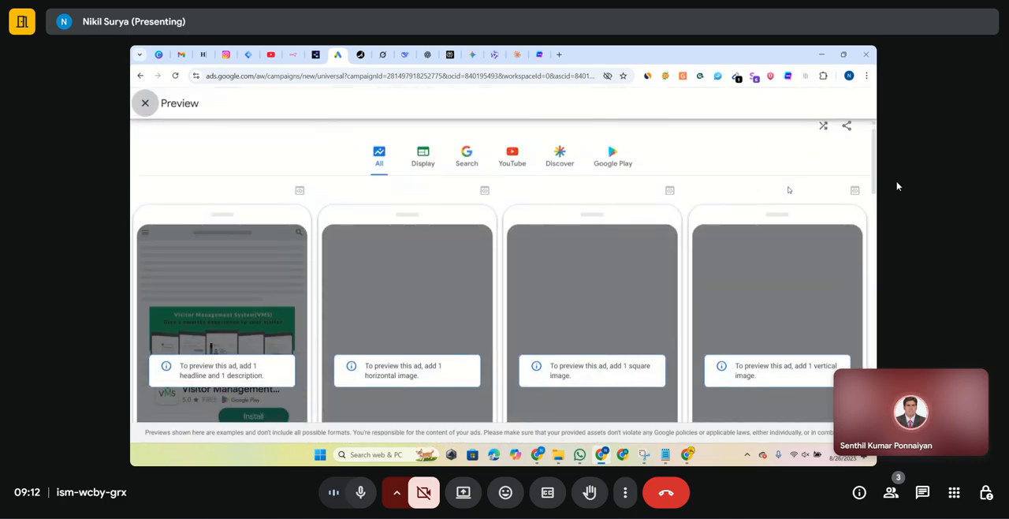
scroll(788, 189, "down", 1)
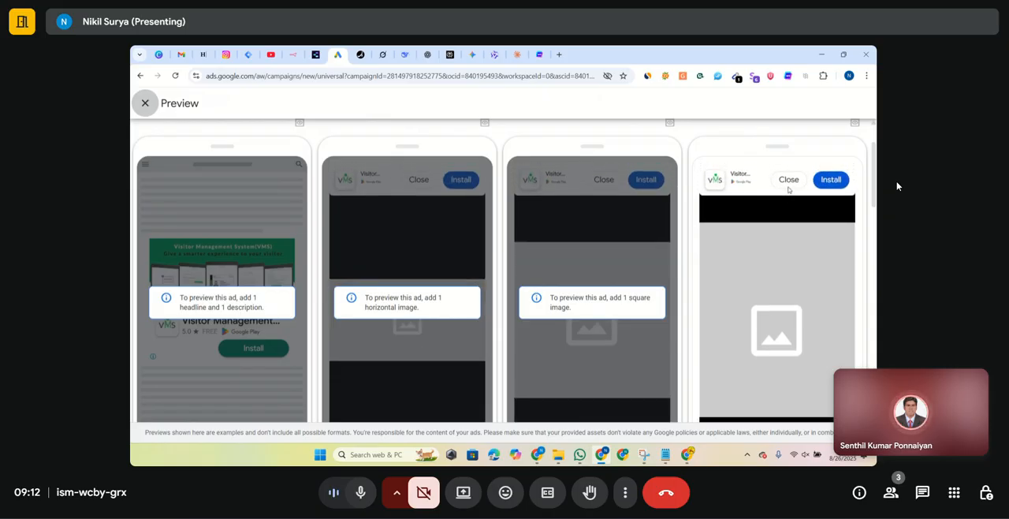
scroll(788, 189, "down", 1)
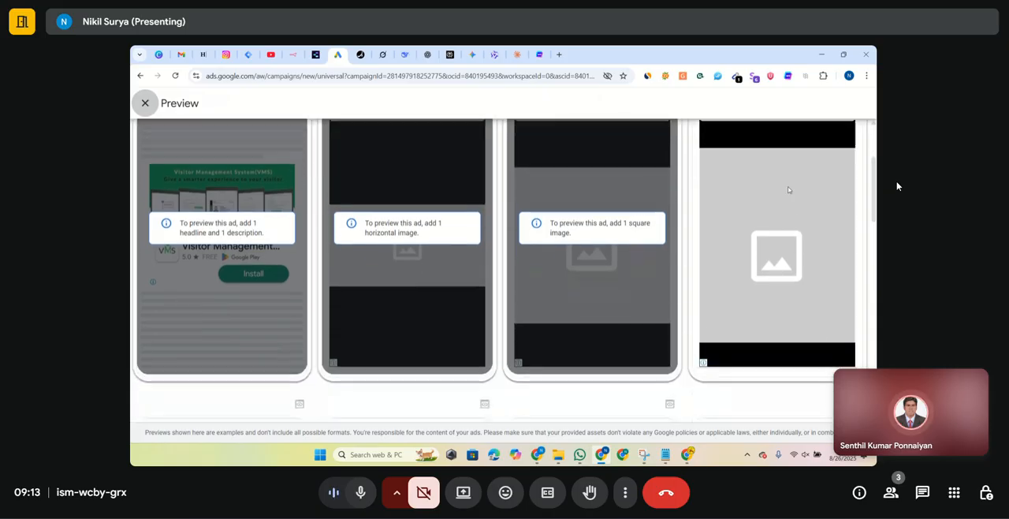
scroll(552, 225, "up", 1)
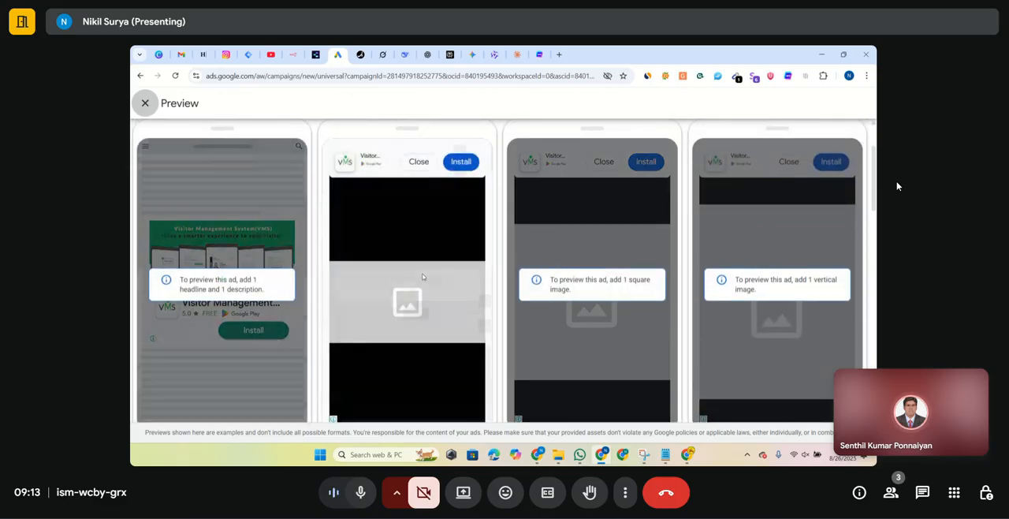
scroll(743, 325, "down", 3)
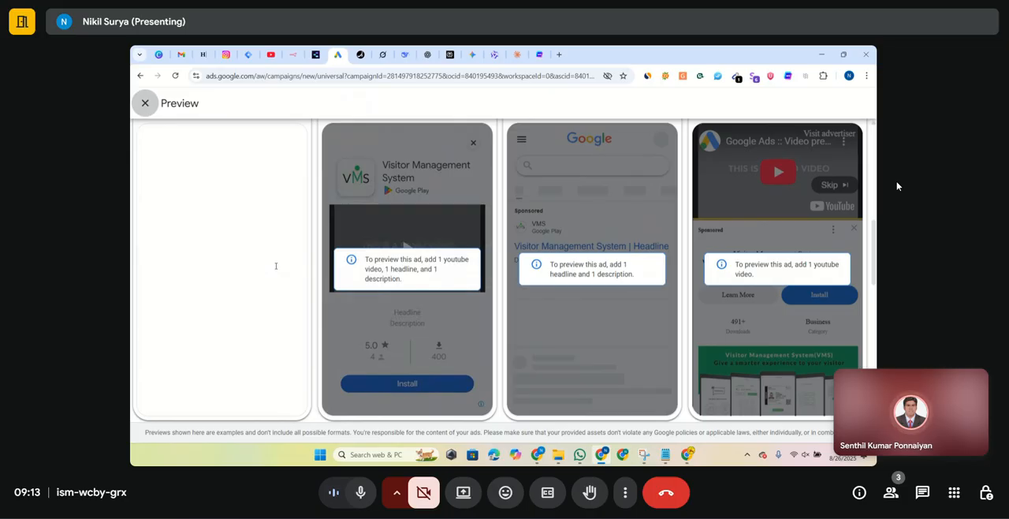
scroll(276, 266, "up", 1)
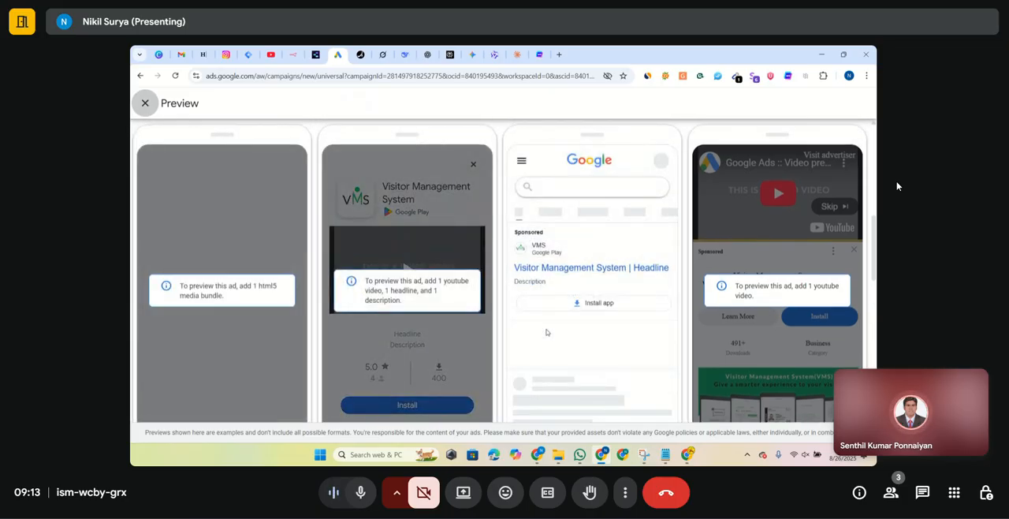
scroll(546, 332, "down", 2)
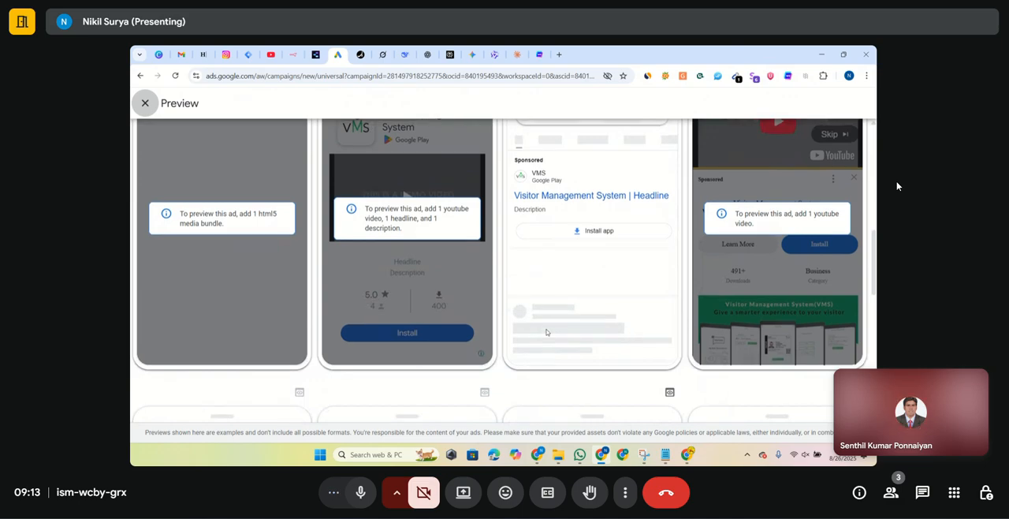
scroll(546, 332, "up", 2)
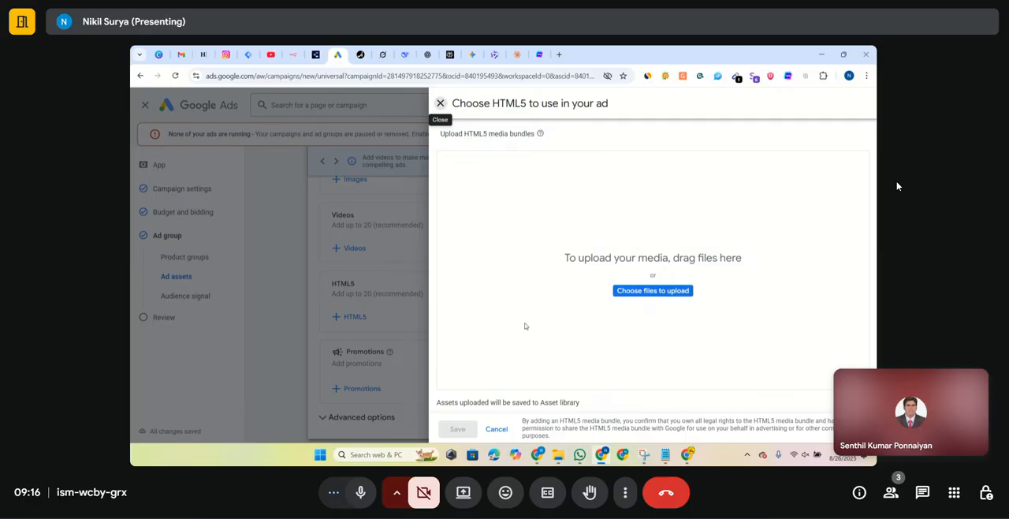
- Switch to ChatGPT and submit the prompt "instagram mobile App install Ad - need HTML5 file" in a new chat
left_click(423, 56)
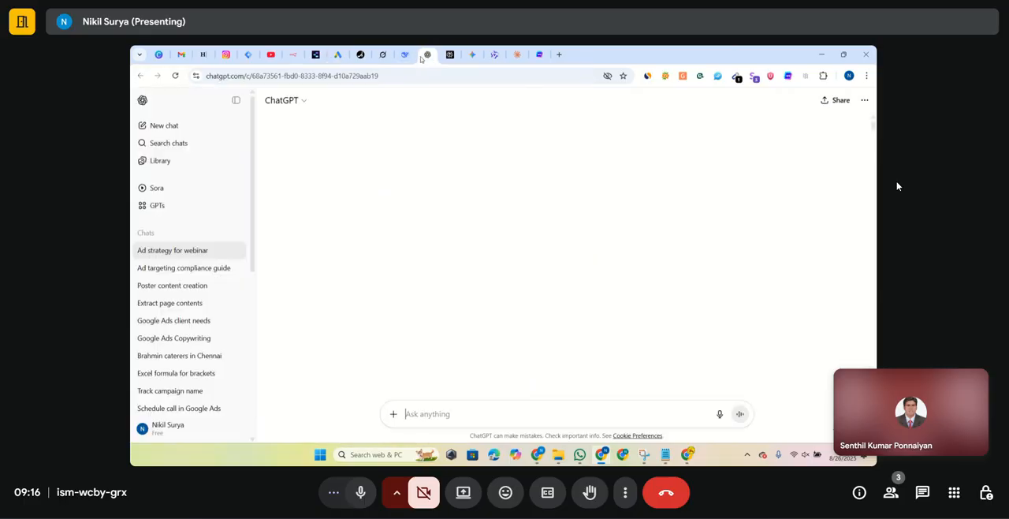
left_click(161, 126)
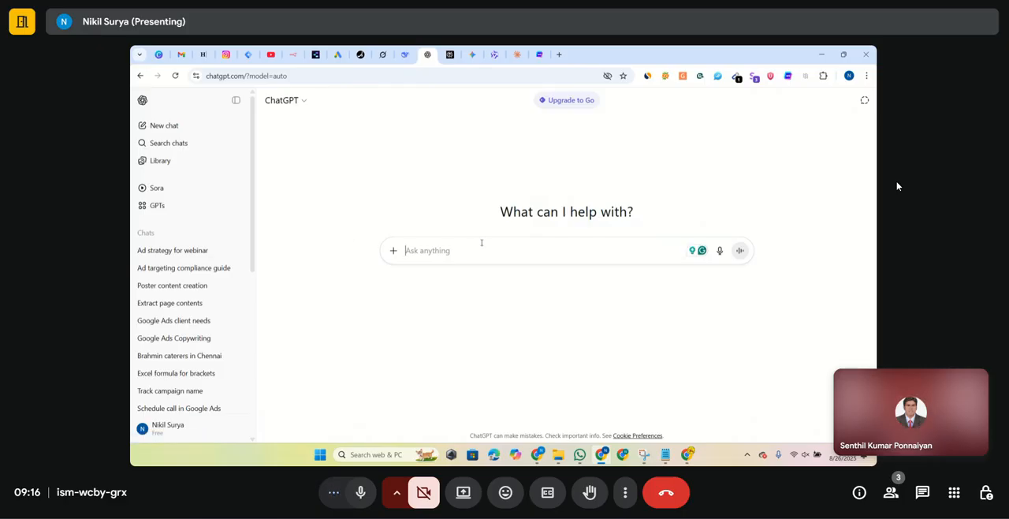
type("instagra")
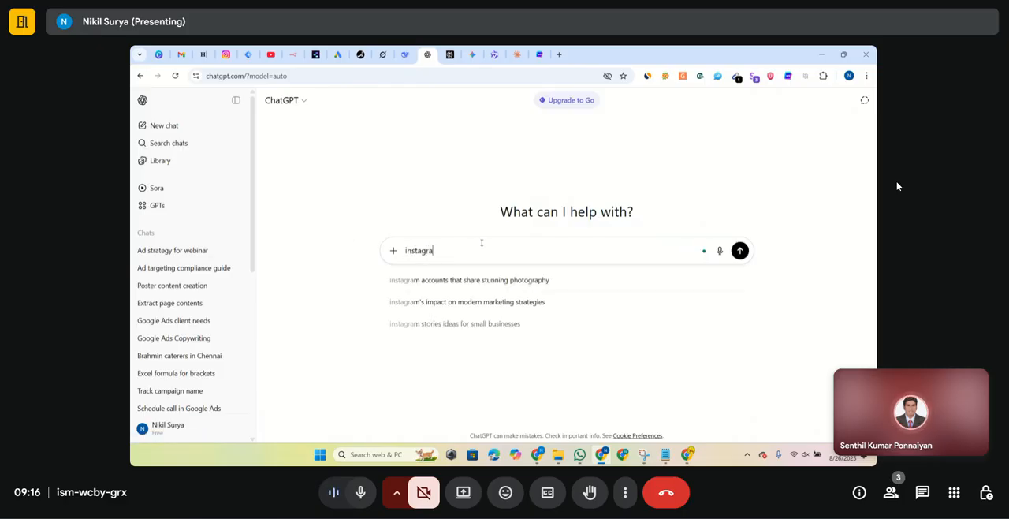
type("m ")
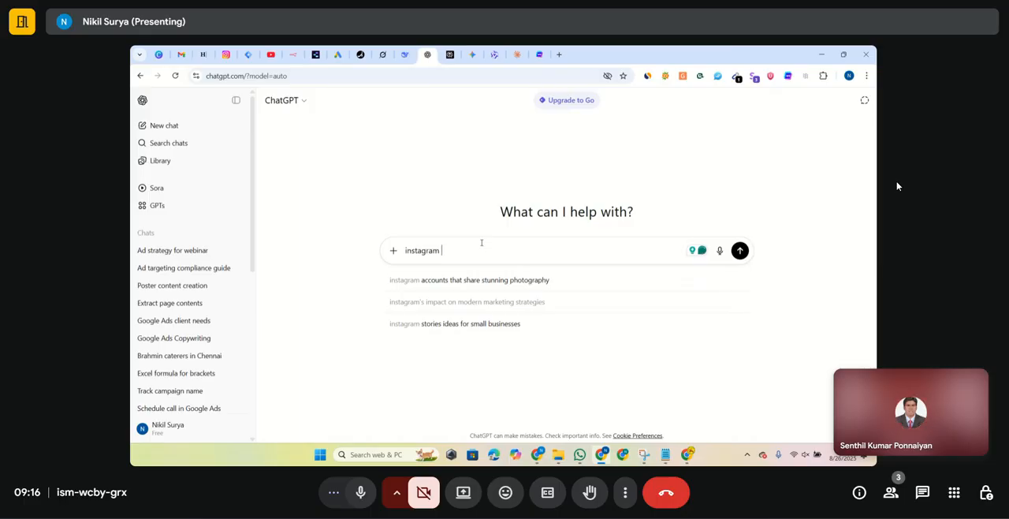
type("mobile ")
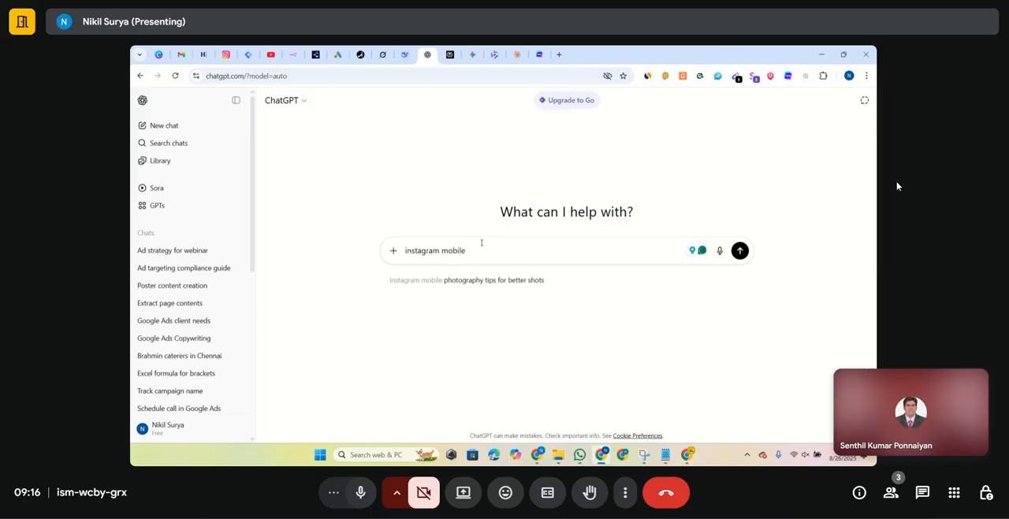
type("App inst")
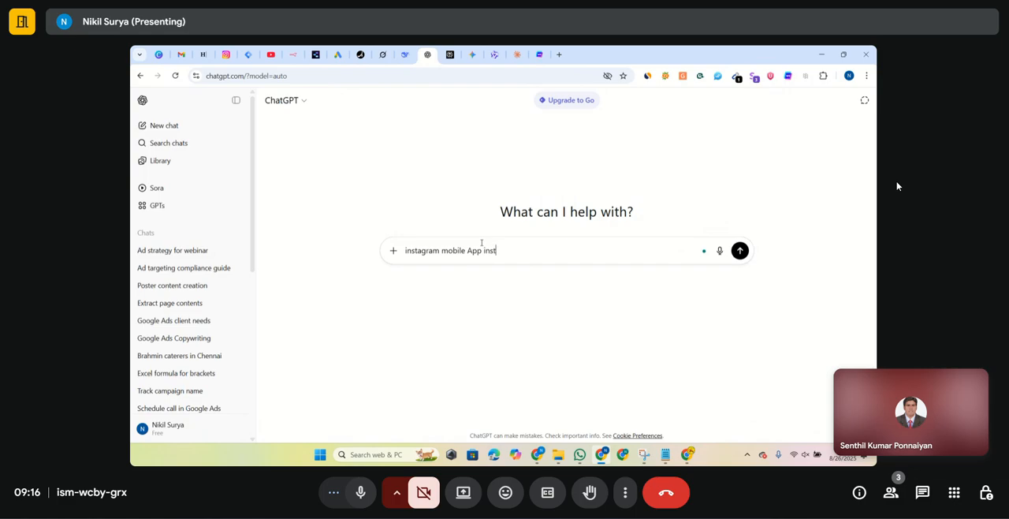
type("all Ad")
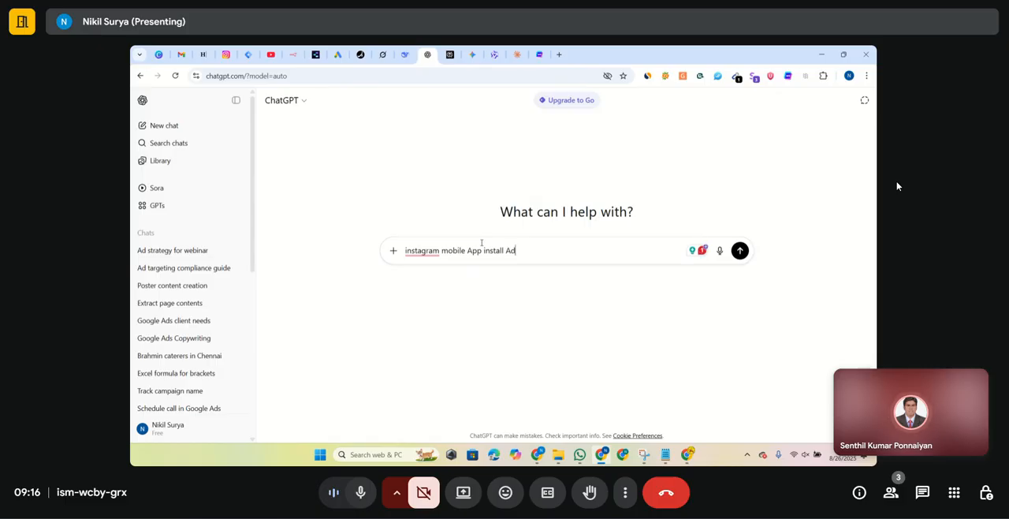
type("- need")
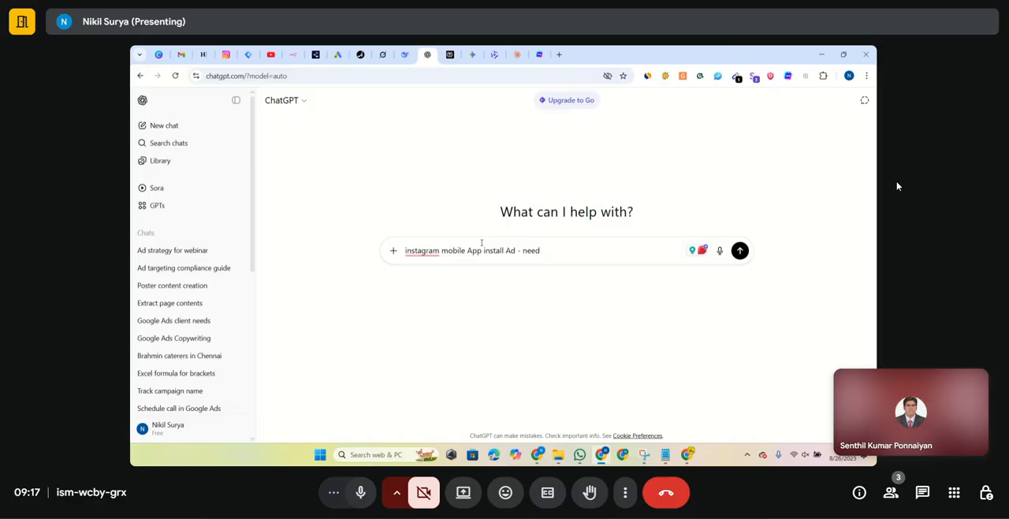
type(" HTML5 file")
key("Return")
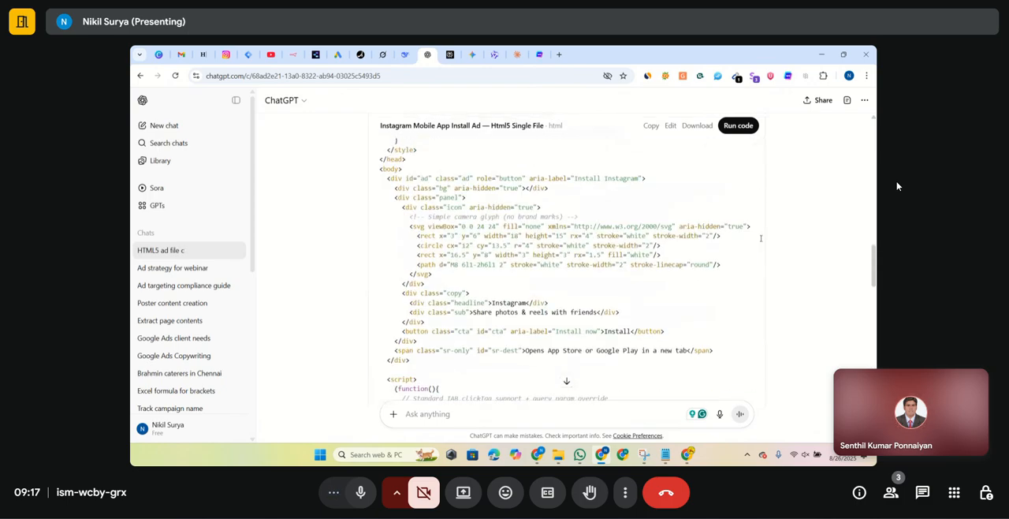
- Run the generated ad code, test the Install link in the preview, and close the linked page and the preview
scroll(761, 238, "up", 1)
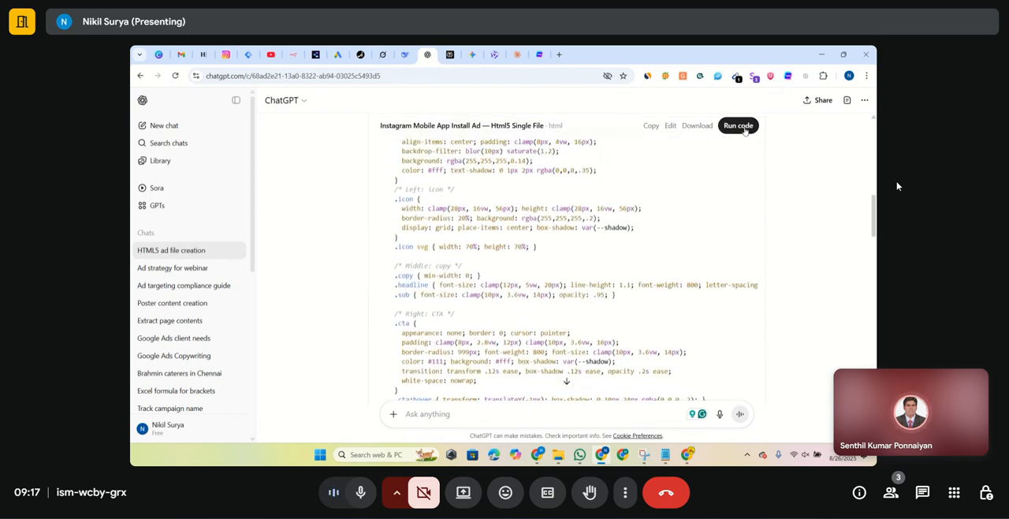
left_click(744, 128)
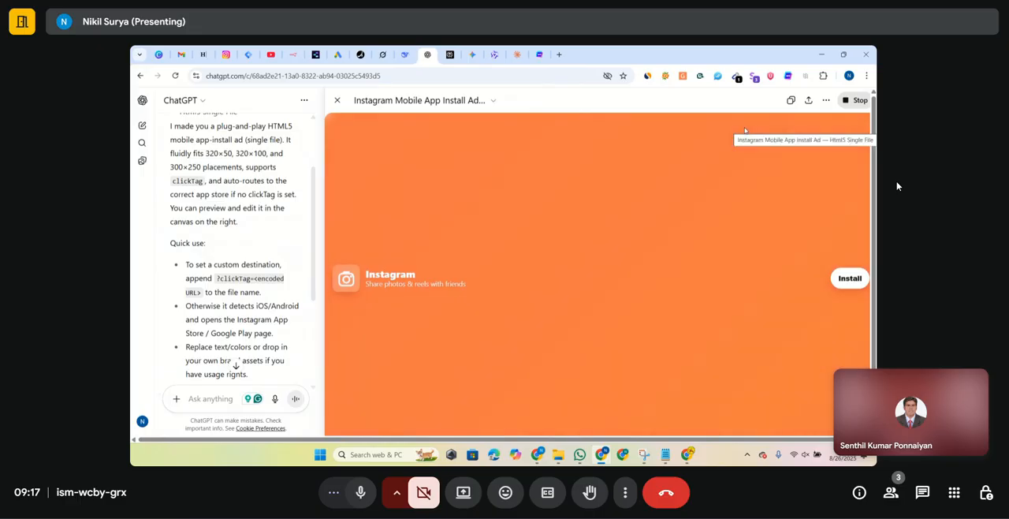
scroll(712, 251, "down", 1)
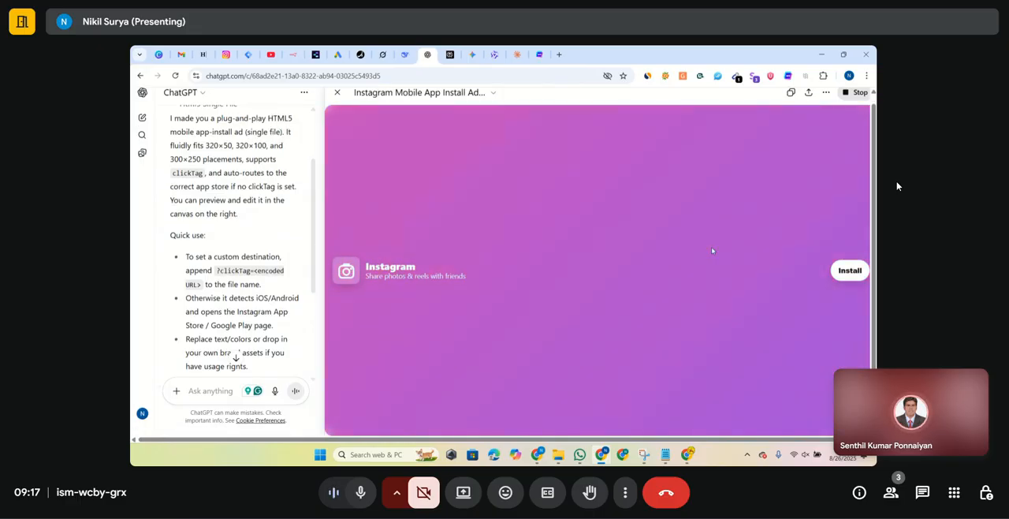
scroll(712, 251, "up", 1)
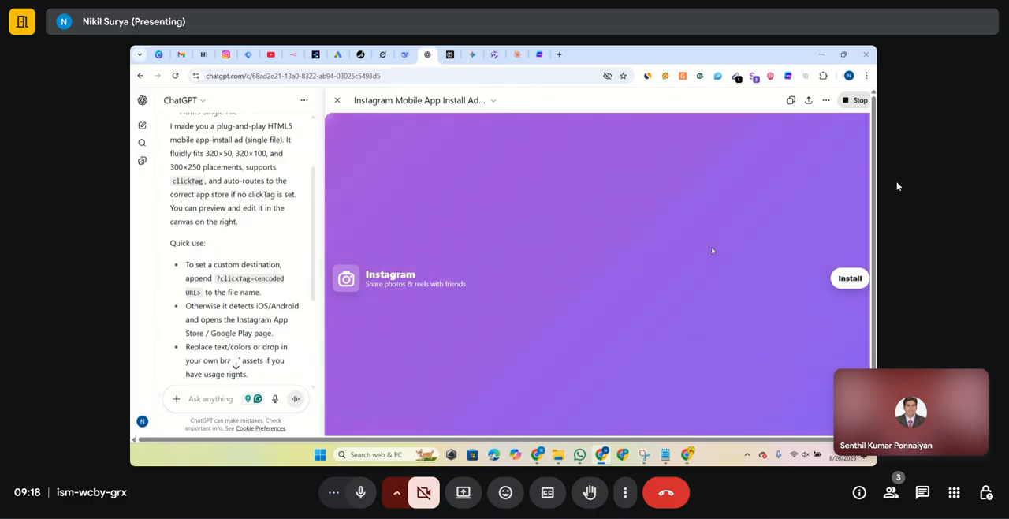
left_click(849, 276)
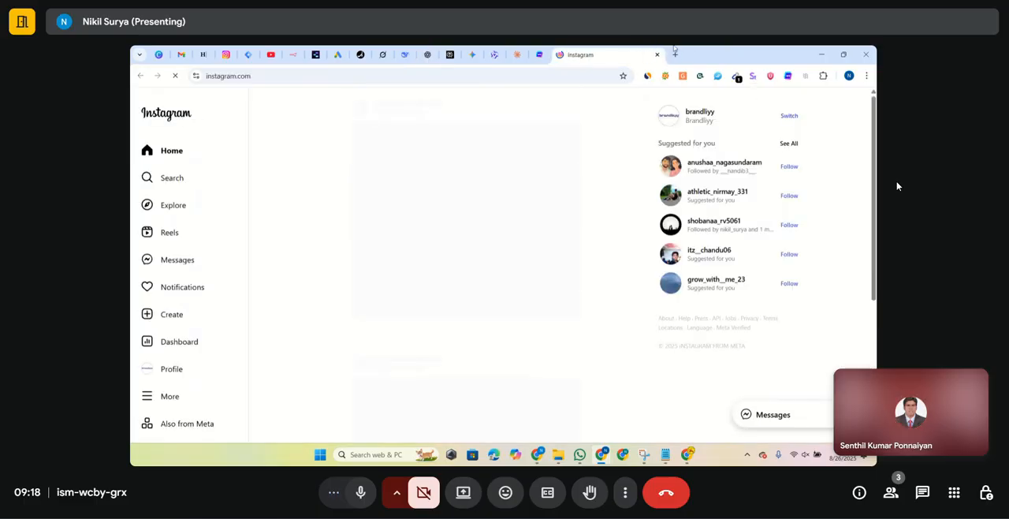
left_click(658, 55)
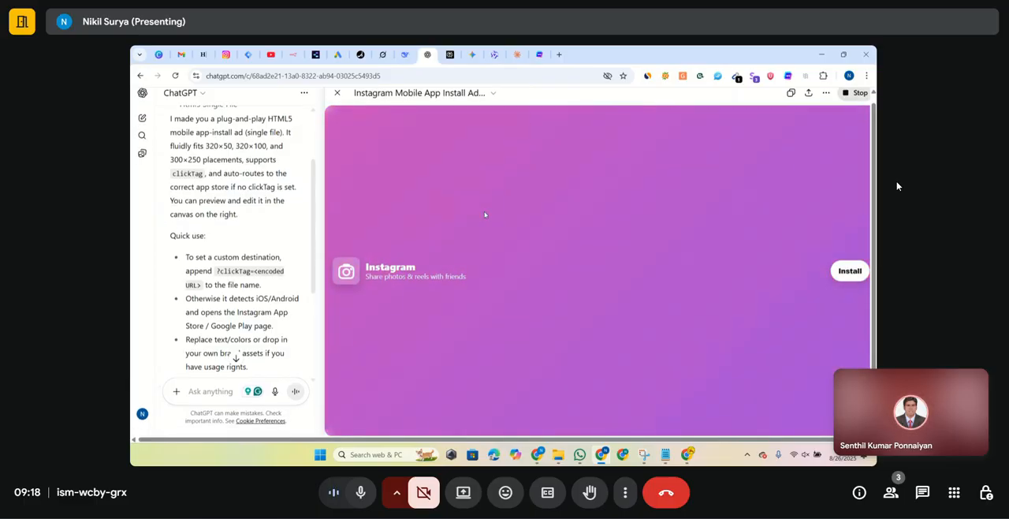
left_click(337, 101)
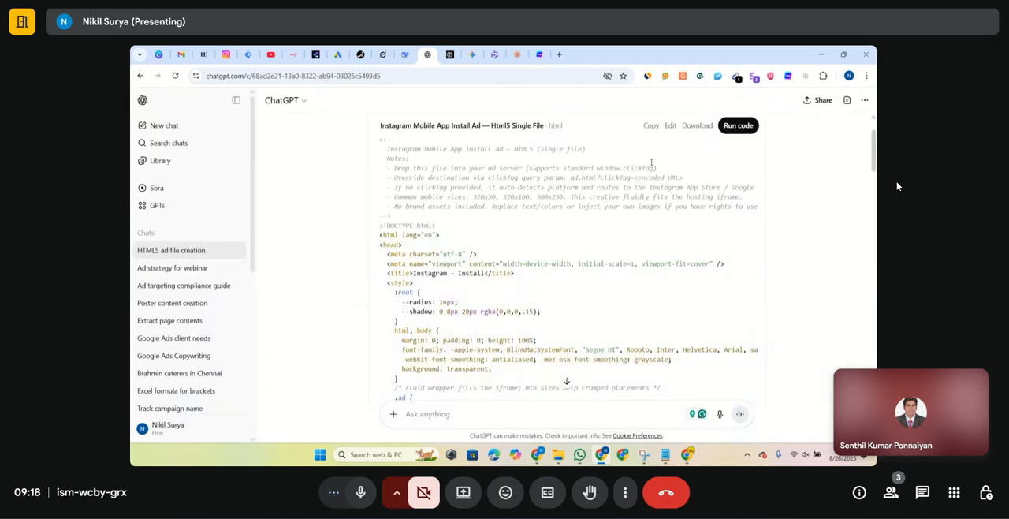
- Download the generated HTML5 ad file and show the Downloads folder in File Explorer
scroll(691, 204, "up", 1)
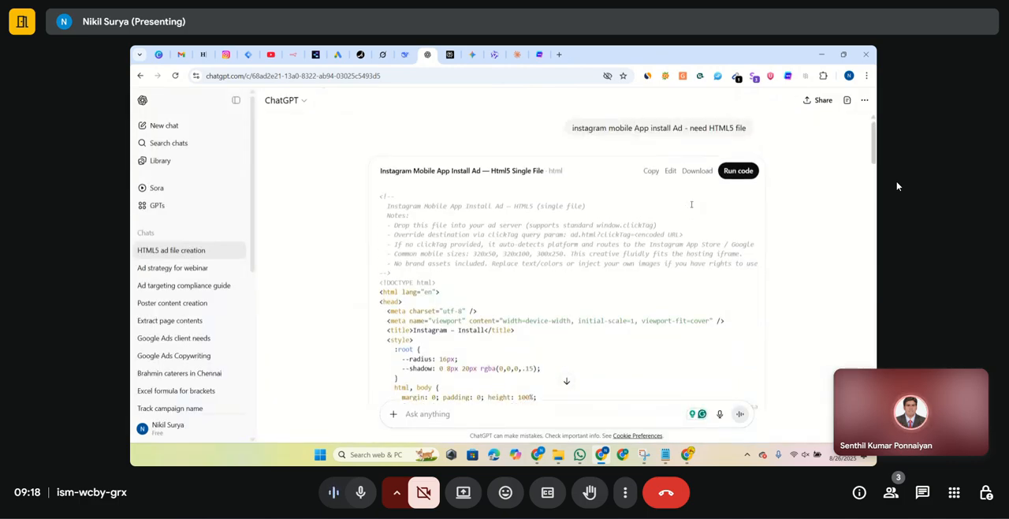
left_click(695, 174)
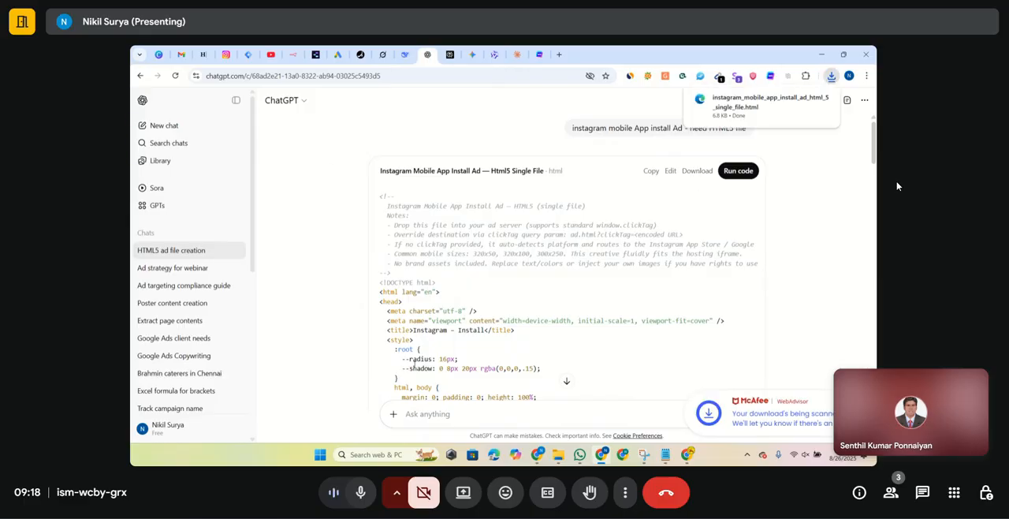
left_click(557, 455)
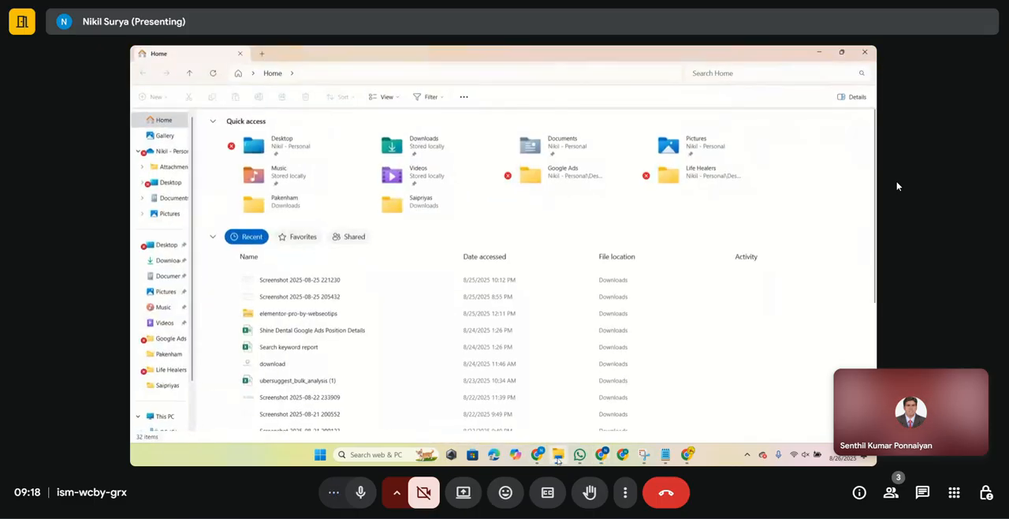
left_click(144, 260)
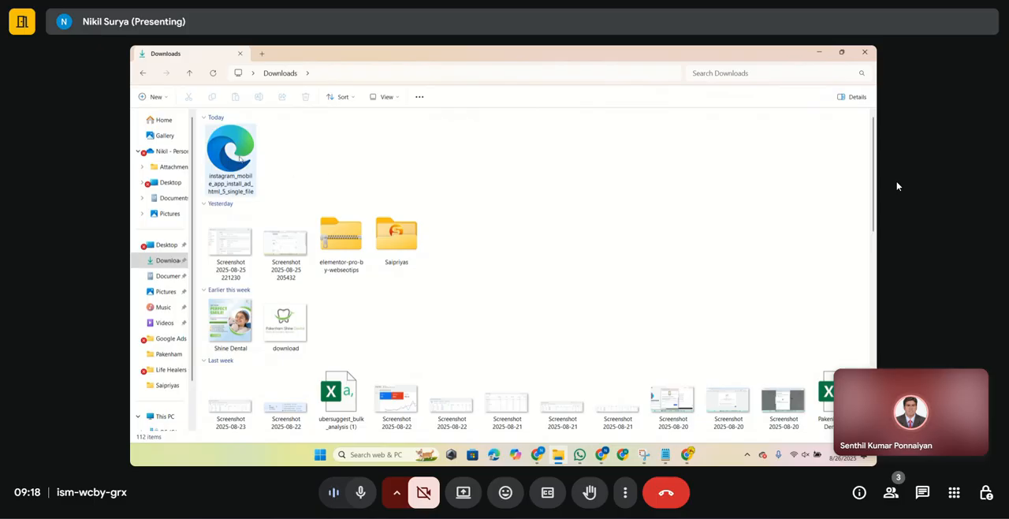
- Open the downloaded instagram_mobile_app_install_ad_html_5_single_file to check how the ad renders, and close it
left_click(240, 157)
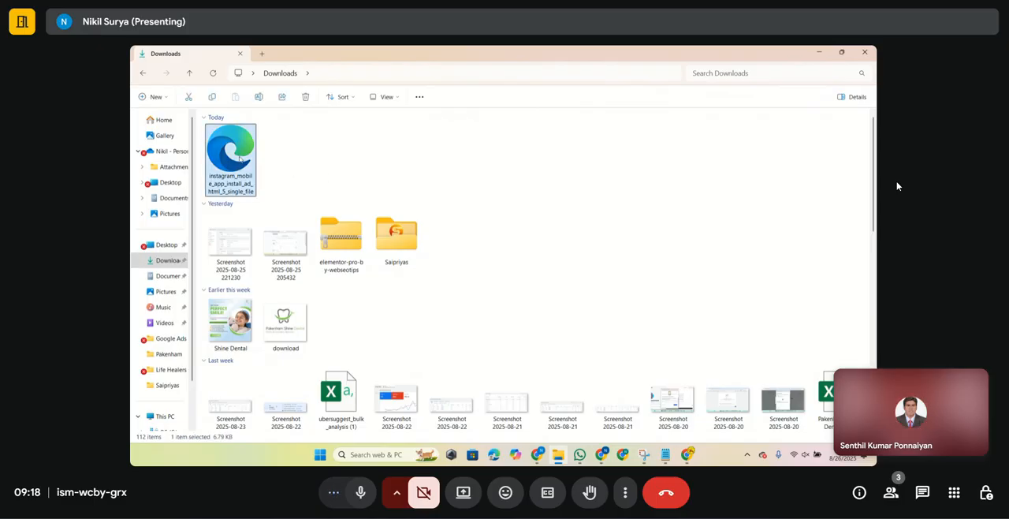
right_click(240, 158)
left_click(260, 139)
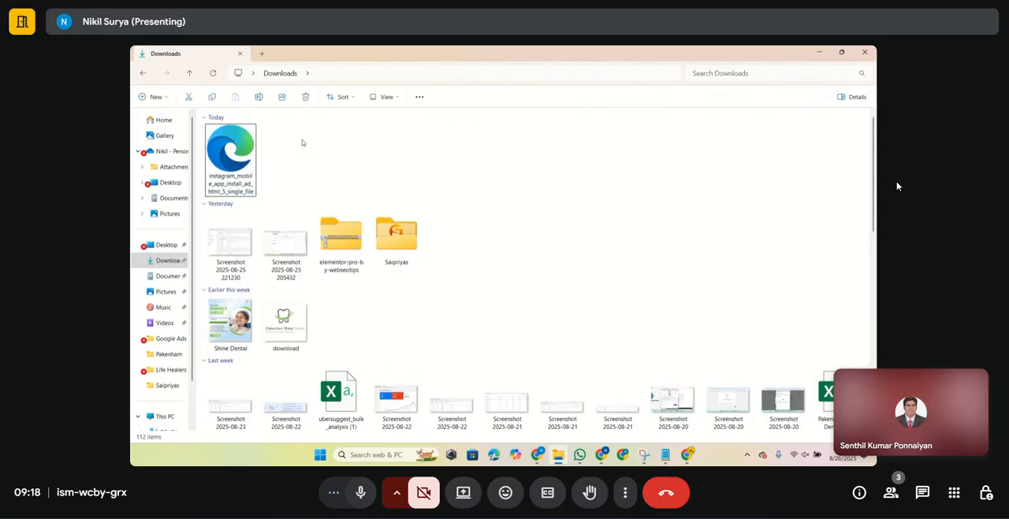
double_click(245, 142)
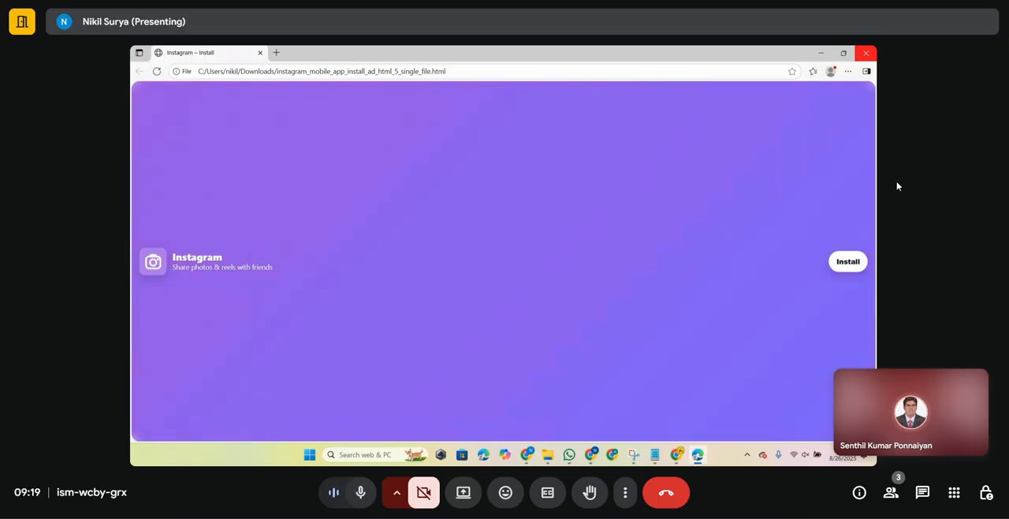
left_click(865, 53)
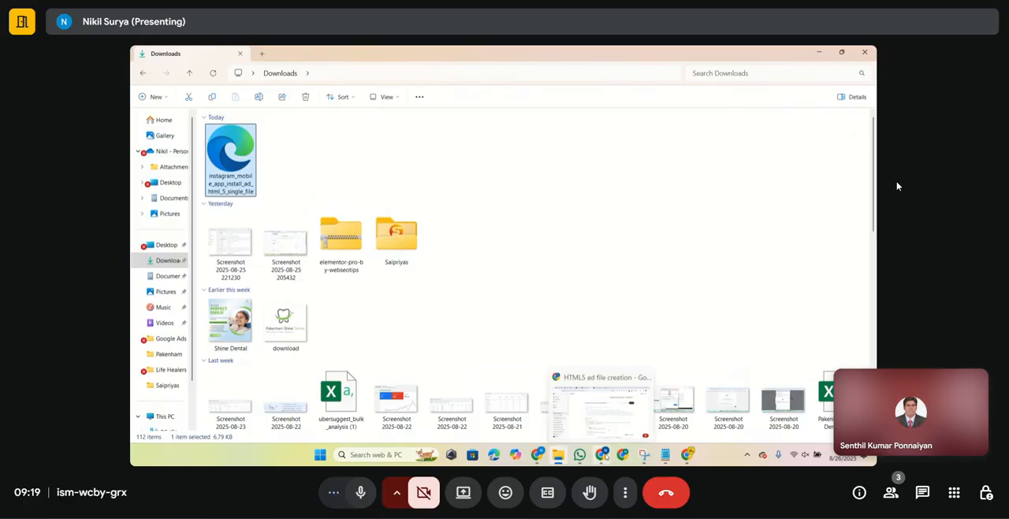
- Return to Google Ads, upload the downloaded Instagram install ad HTML file as an HTML5 media bundle, and save it to the ad
left_click(603, 455)
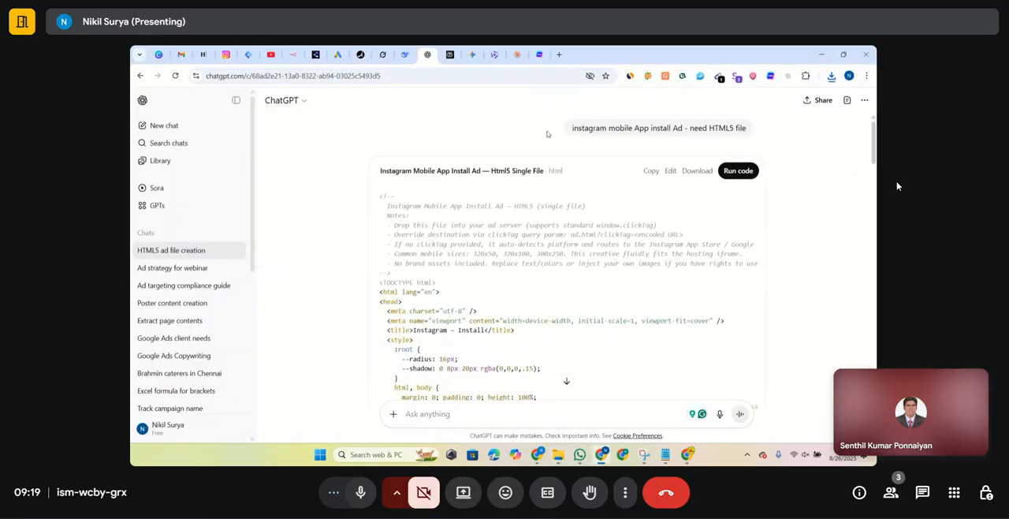
left_click(338, 55)
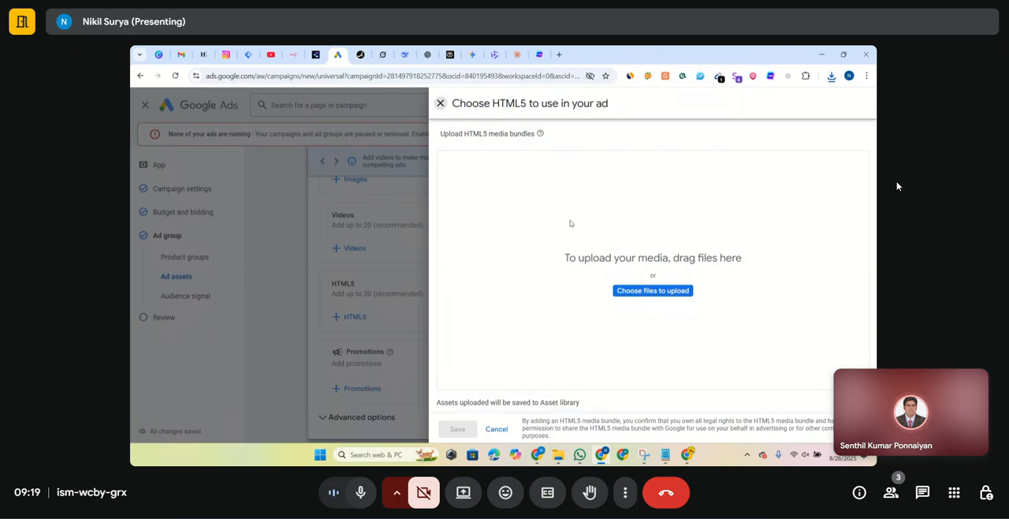
left_click(652, 291)
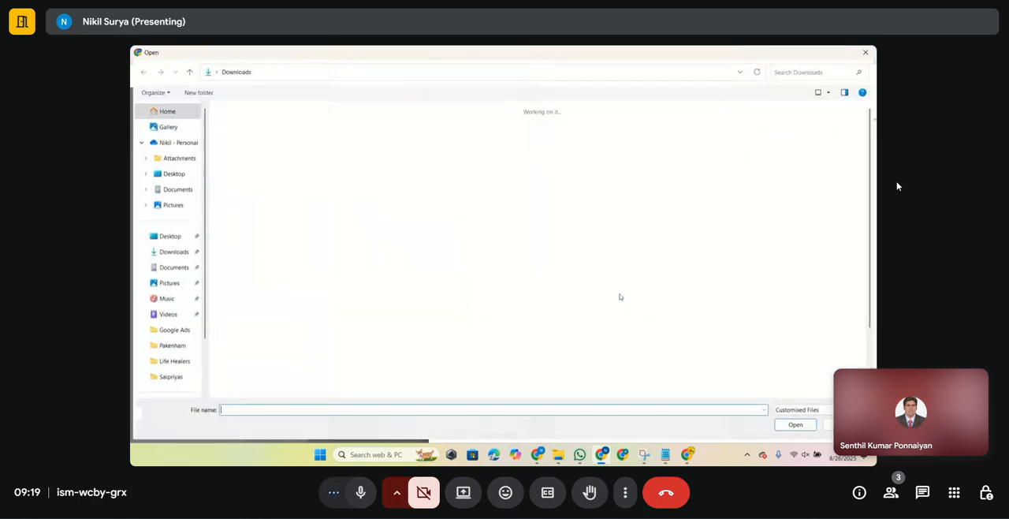
left_click(239, 151)
double_click(239, 151)
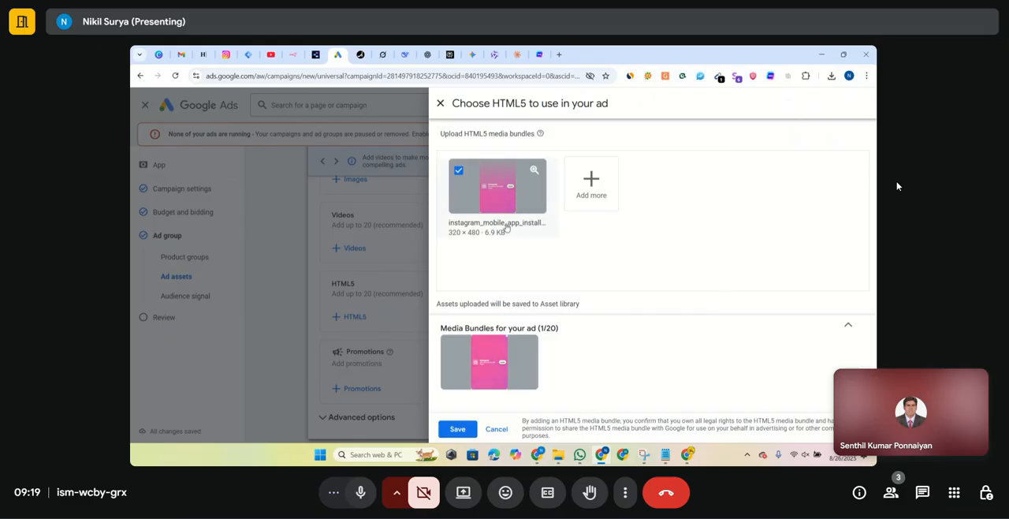
left_click(465, 428)
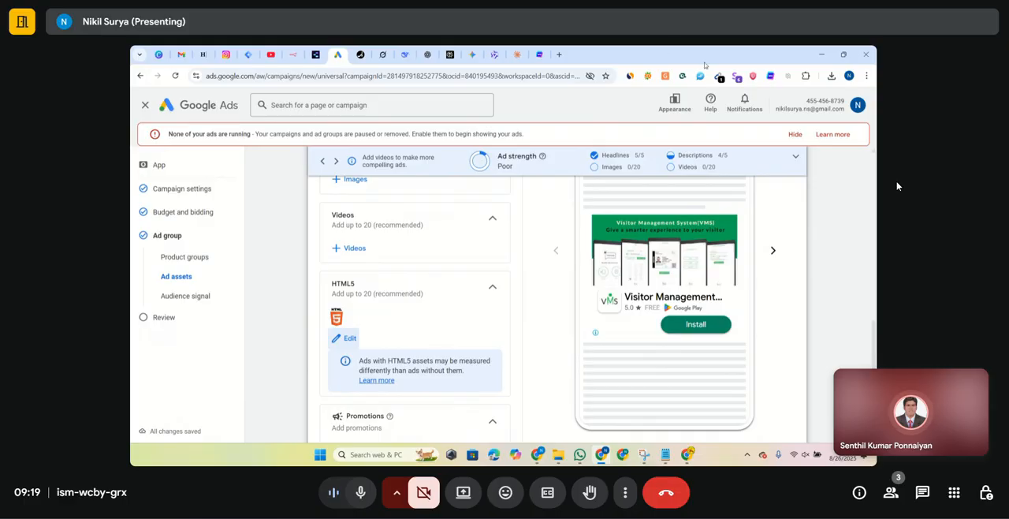
- Hide the notice about no ads running and look over the image, video and HTML5 asset sections
left_click(796, 135)
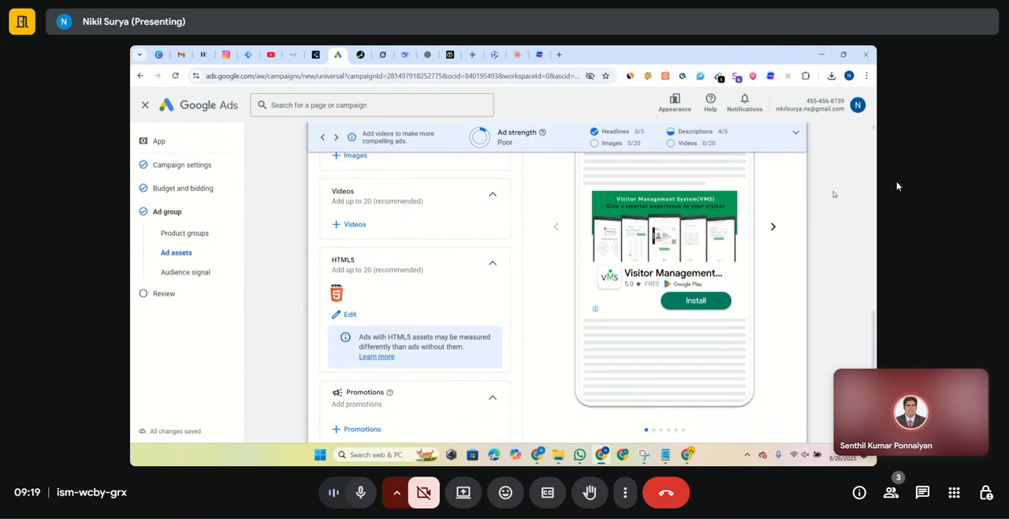
scroll(854, 209, "up", 3)
scroll(857, 212, "down", 2)
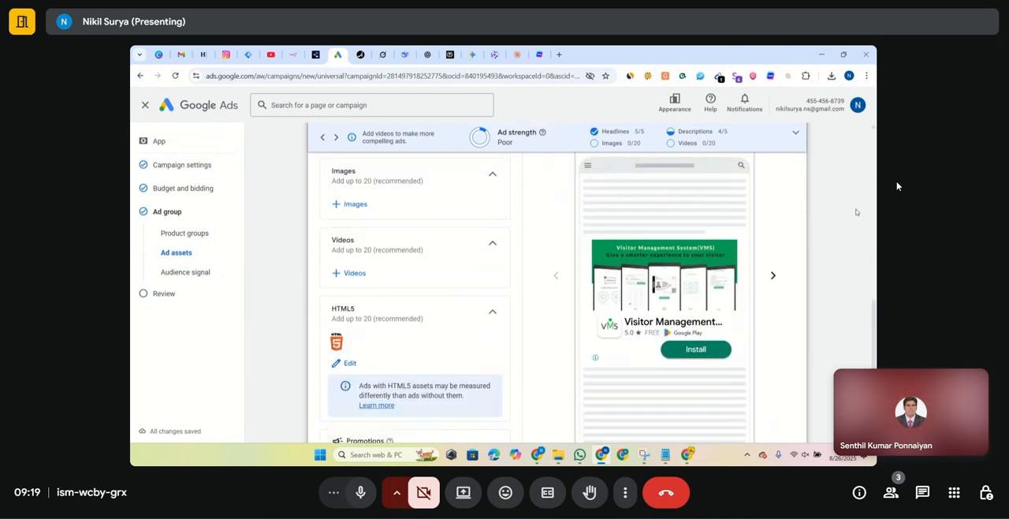
scroll(857, 211, "down", 1)
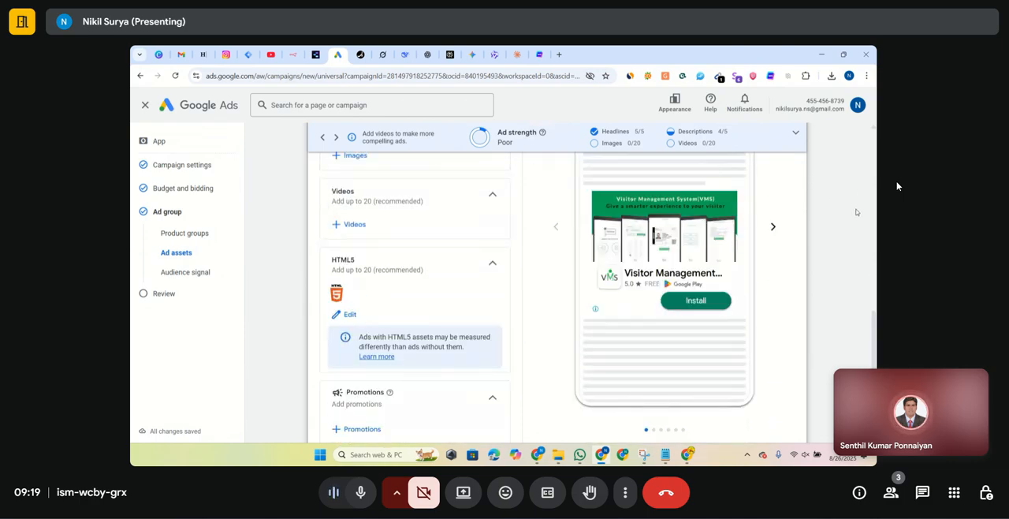
- Collapse the HTML5 asset section and expand the advanced options containing the app deep link field
left_click(492, 269)
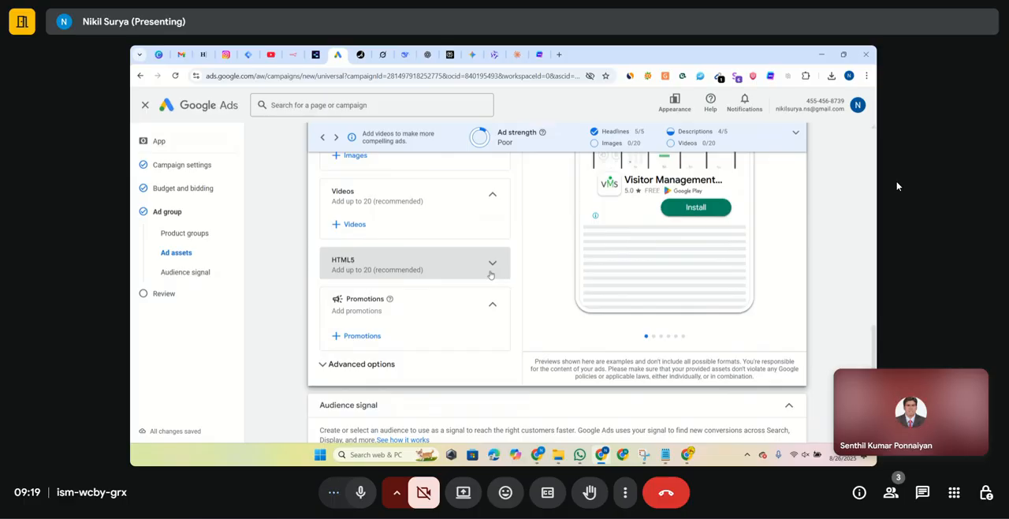
scroll(384, 270, "down", 1)
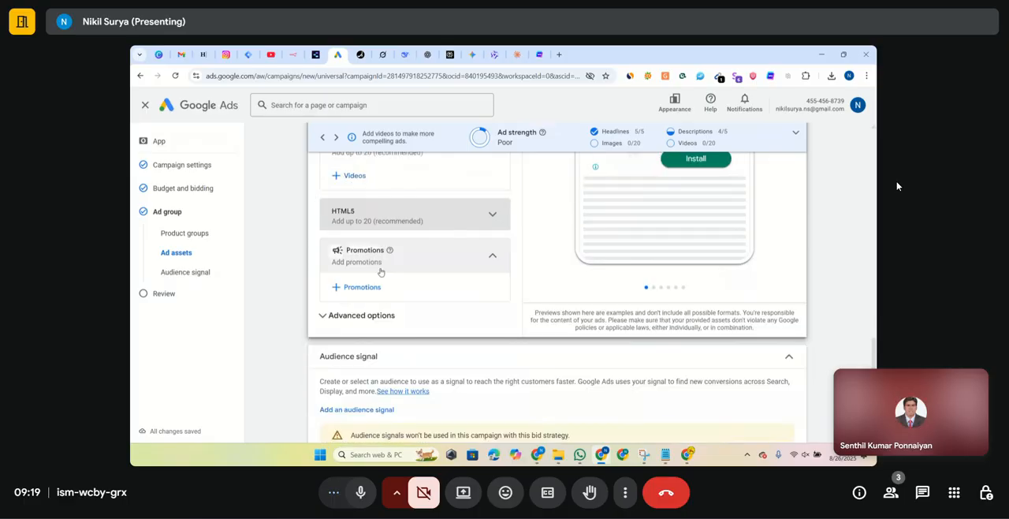
left_click(383, 314)
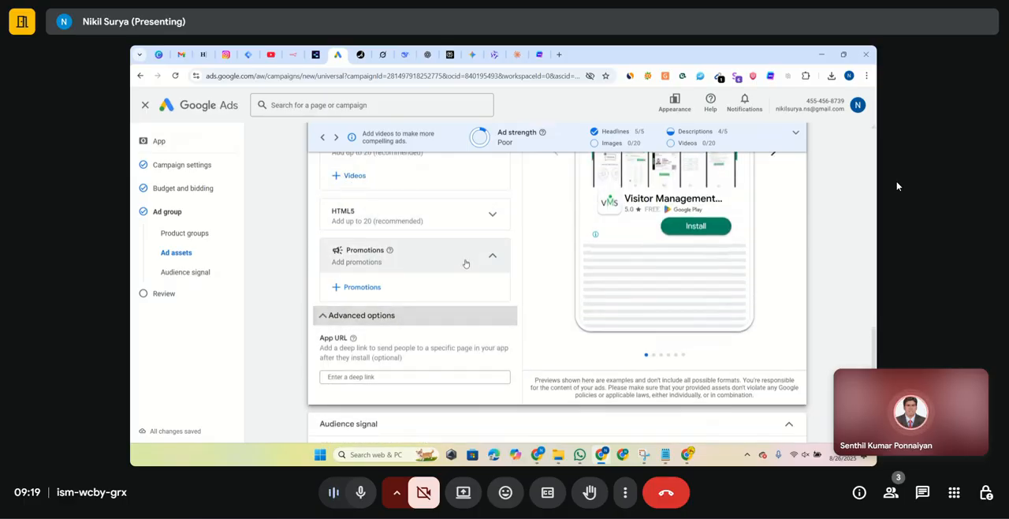
- Collapse the advanced options, look over the saved audiences offered as an audience signal, and start a new audience
left_click(376, 315)
scroll(377, 315, "down", 1)
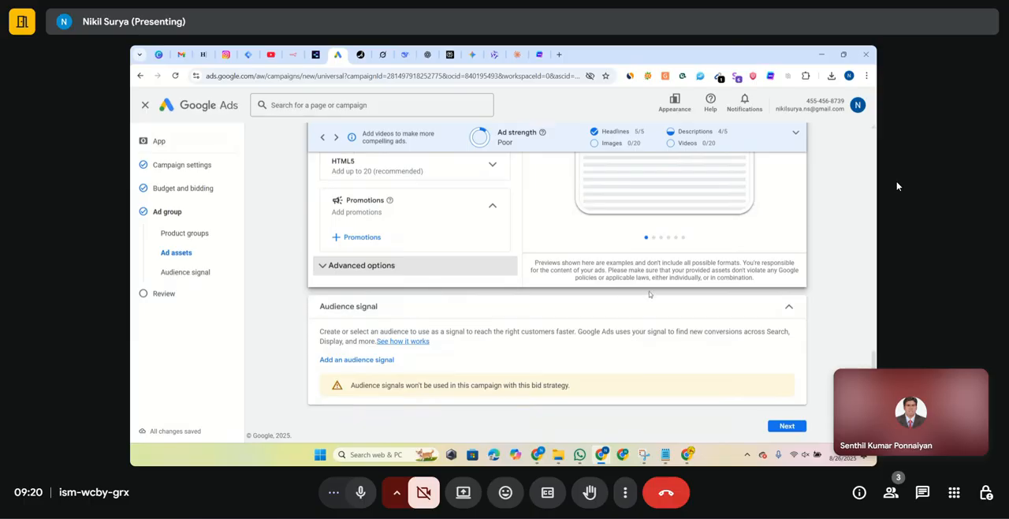
left_click(379, 361)
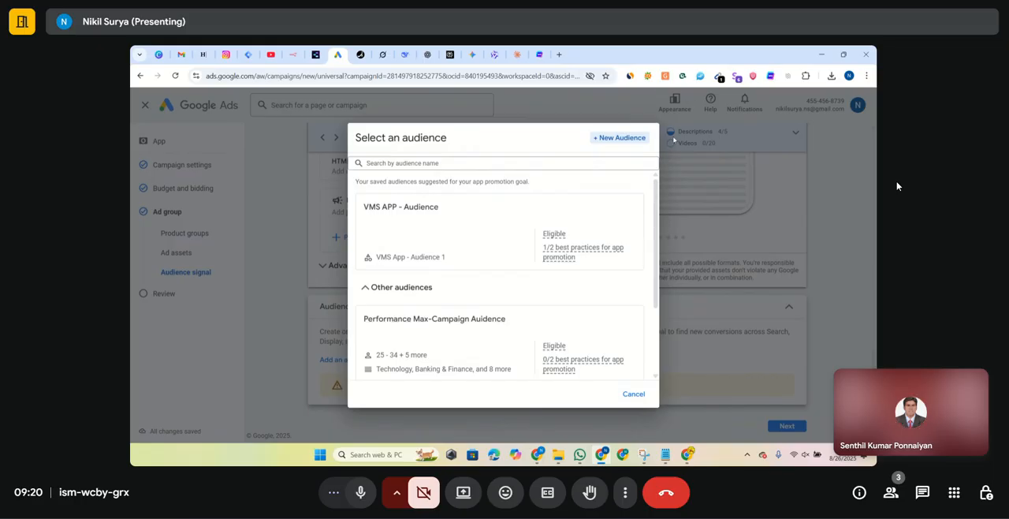
scroll(515, 258, "down", 3)
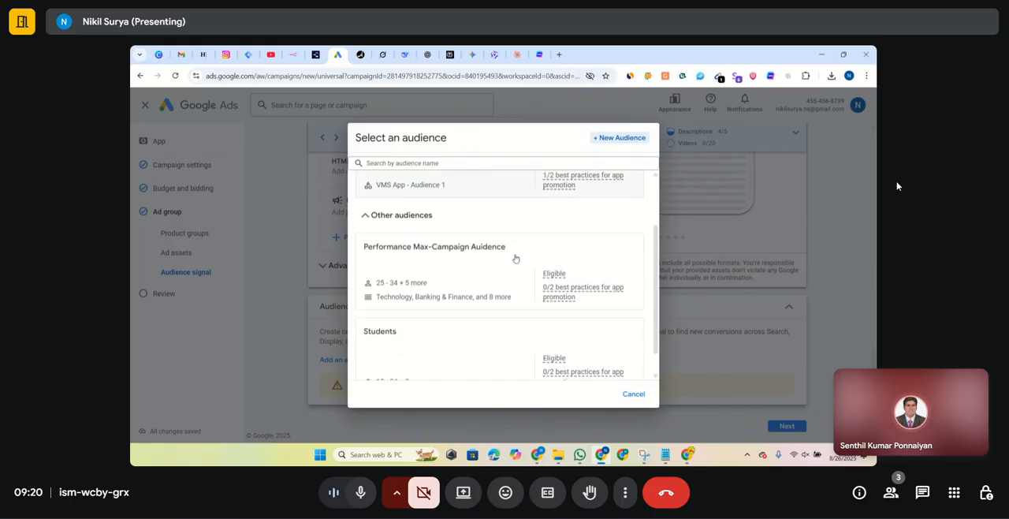
scroll(515, 257, "up", 3)
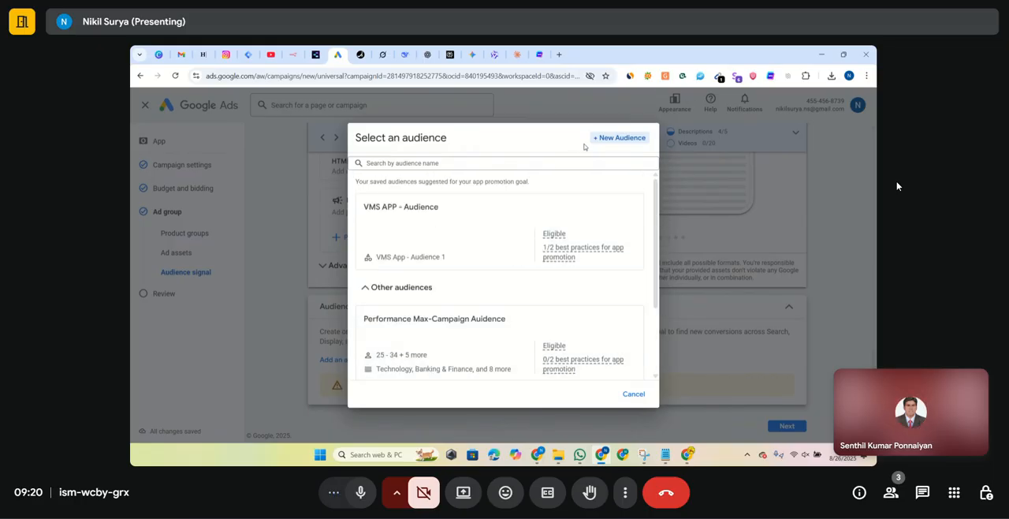
left_click(634, 138)
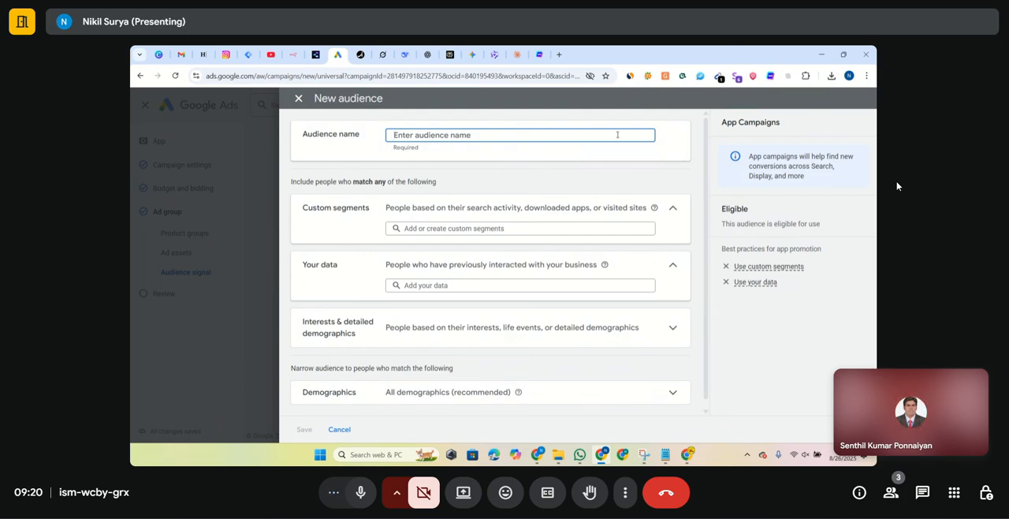
- Name the new audience VMS Audienece-1
type("VMS Audienece on")
key("BackSpace")
key("BackSpace")
key("BackSpace")
type("!")
right_click(432, 134)
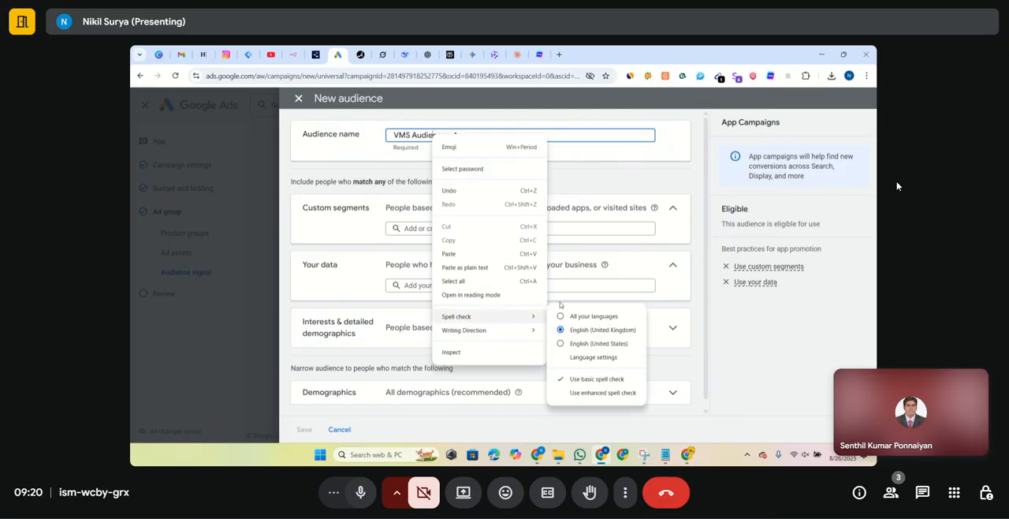
left_click(634, 185)
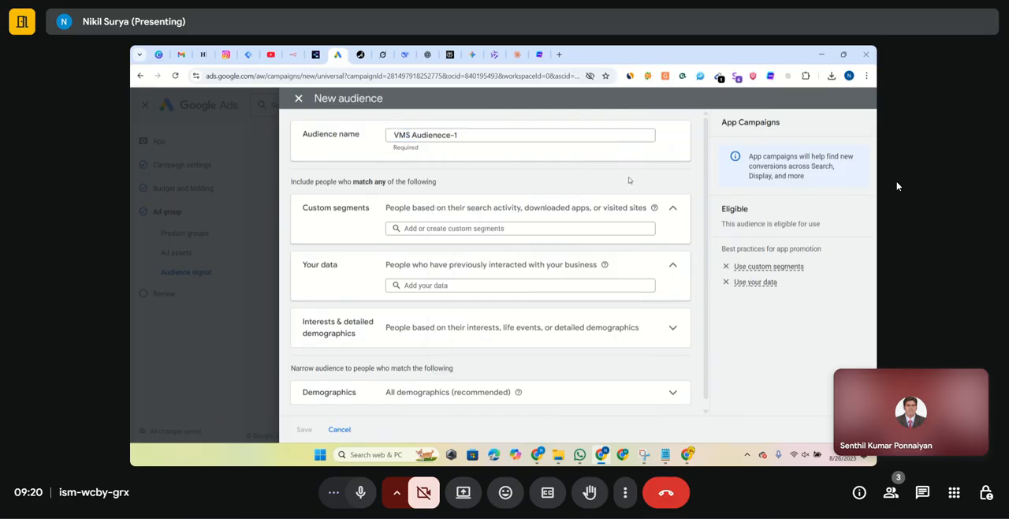
- Create a new custom segment for the audience and name it New Audience
scroll(438, 227, "down", 1)
left_click(439, 221)
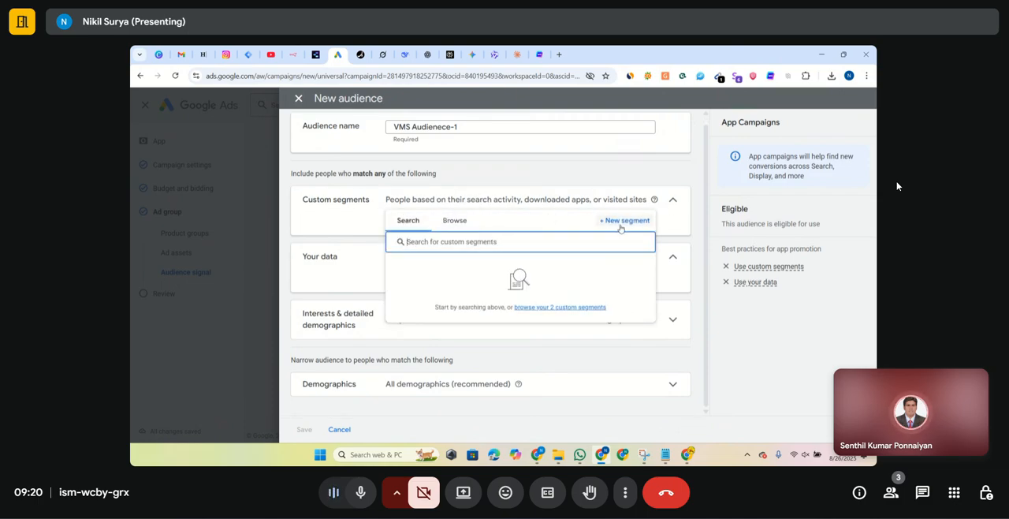
left_click(455, 221)
left_click(405, 222)
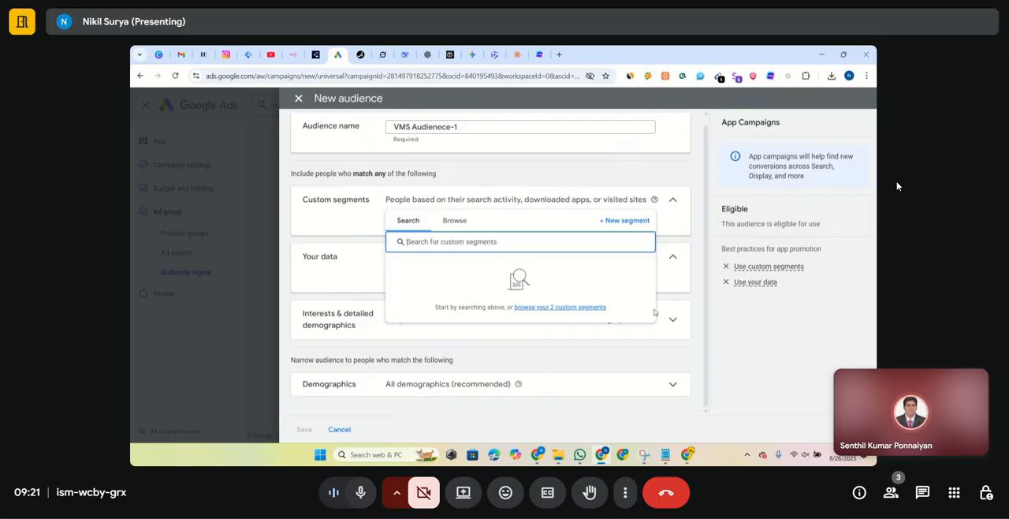
left_click(618, 226)
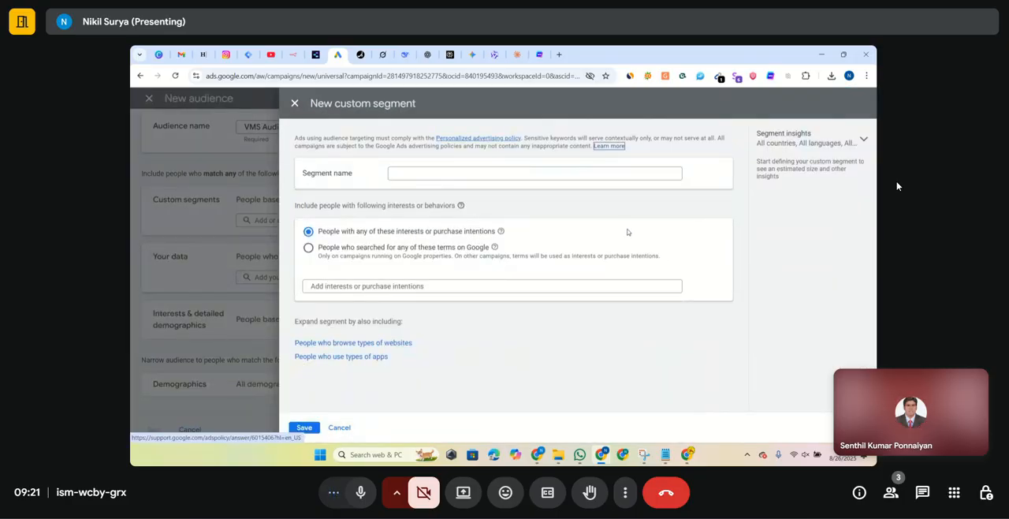
left_click(620, 173)
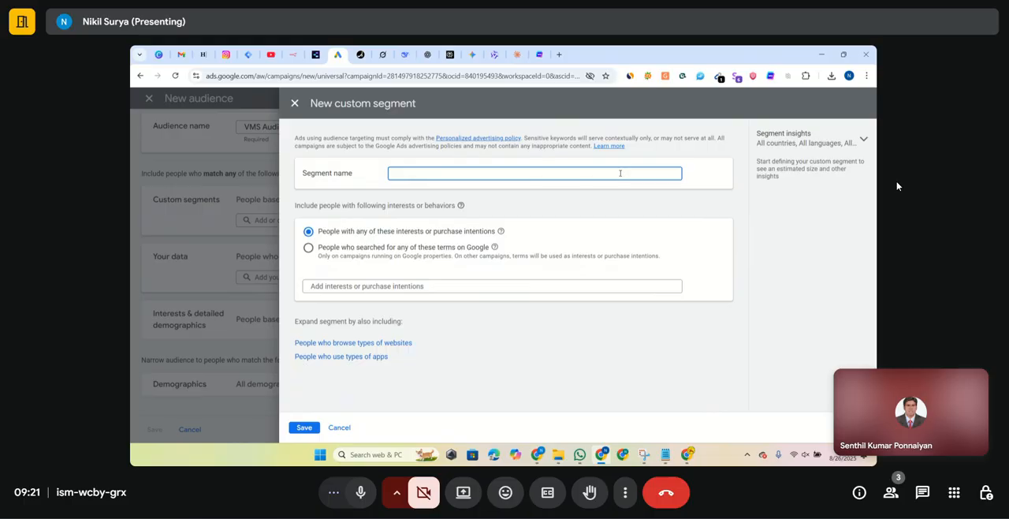
type("New Audience")
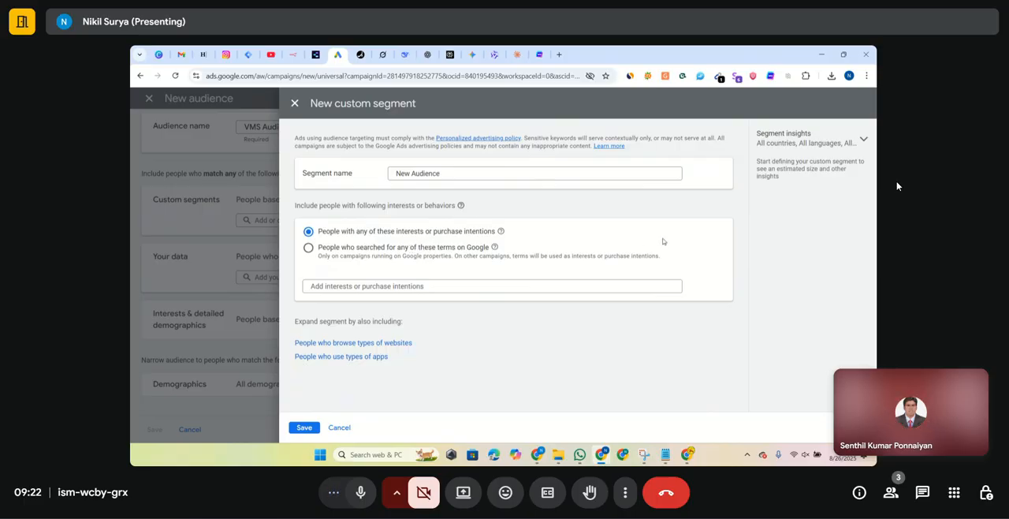
- Look up visitor management ideas for the segment and add the suggested term "visitor management system"
left_click(563, 286)
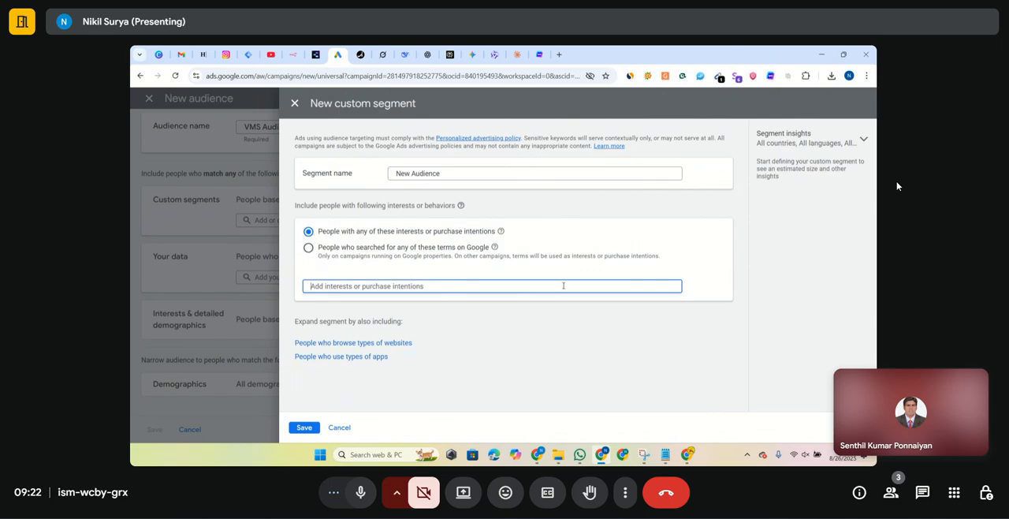
type("visit")
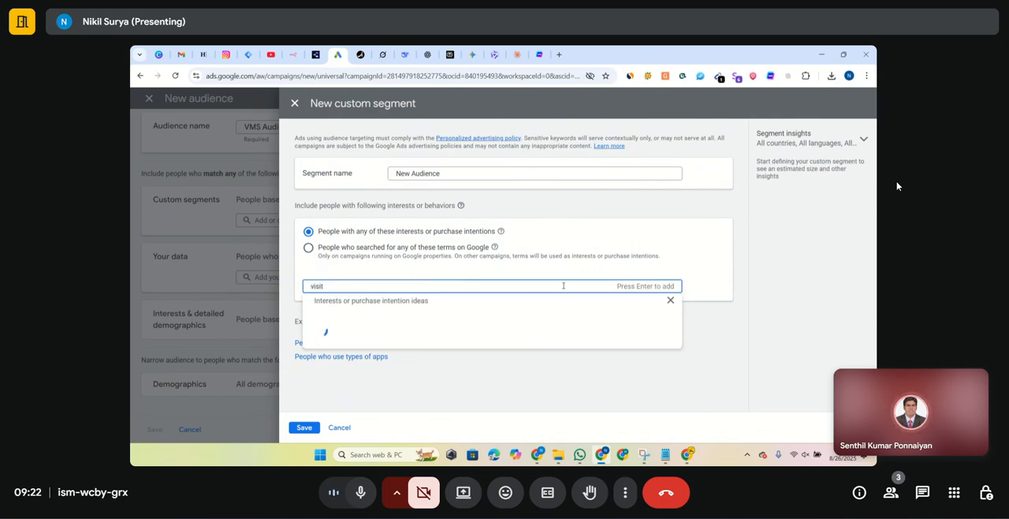
type("or")
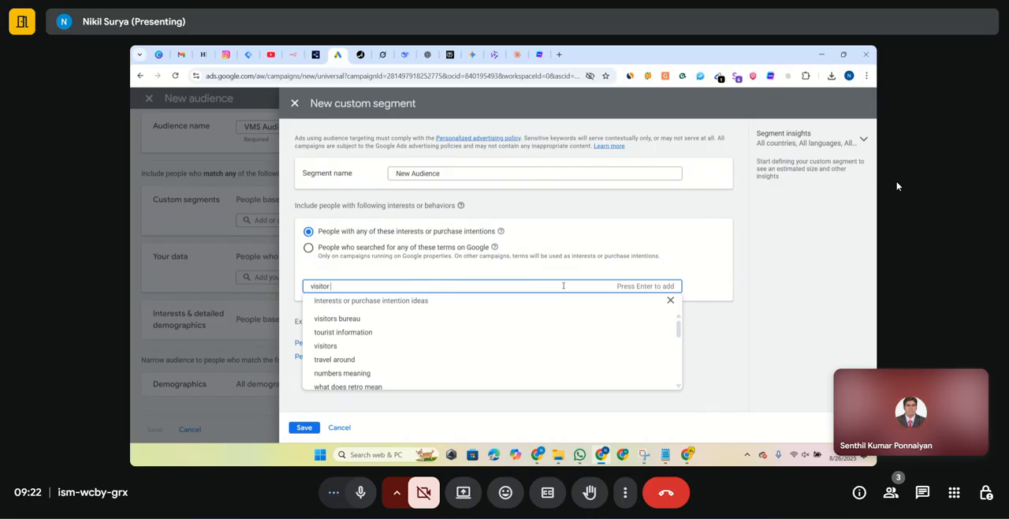
type(" marag")
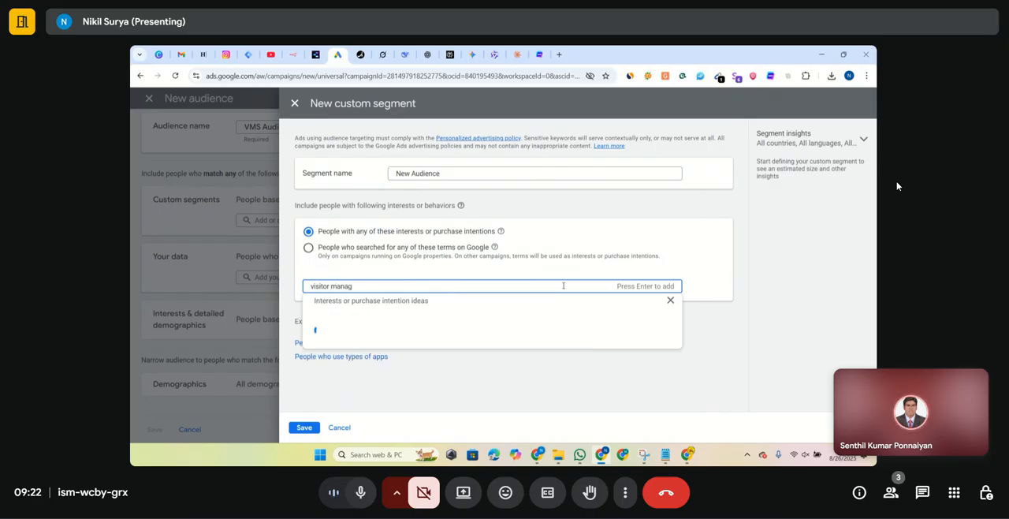
type("e")
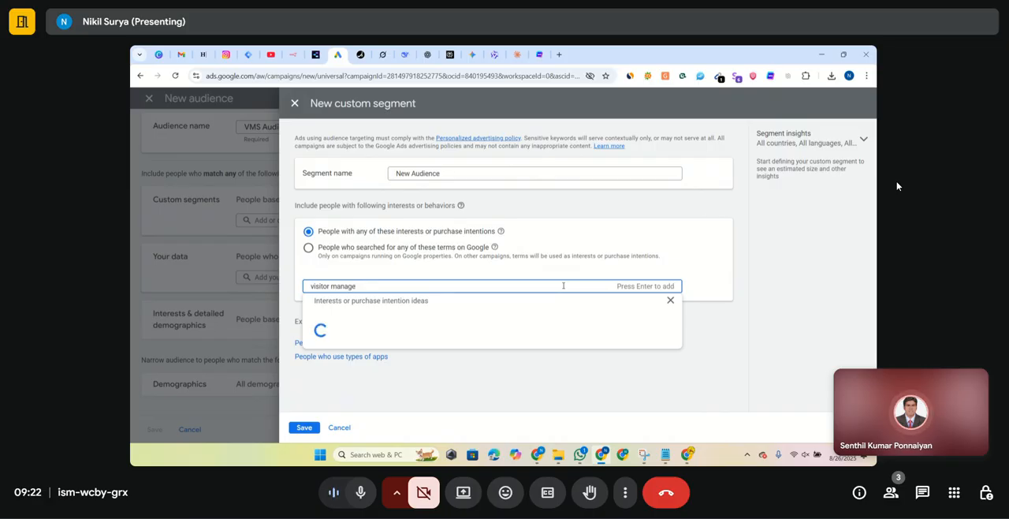
key("BackSpace")
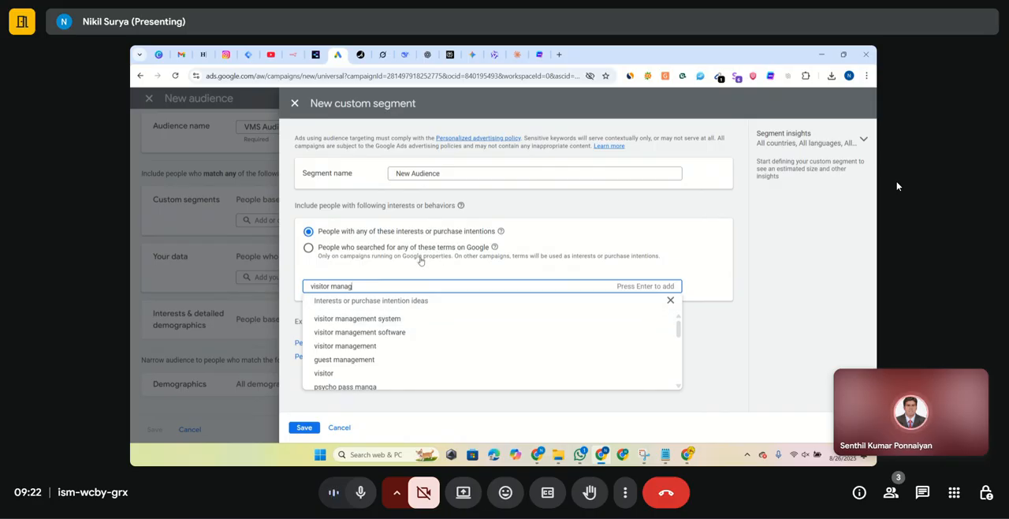
left_click(412, 319)
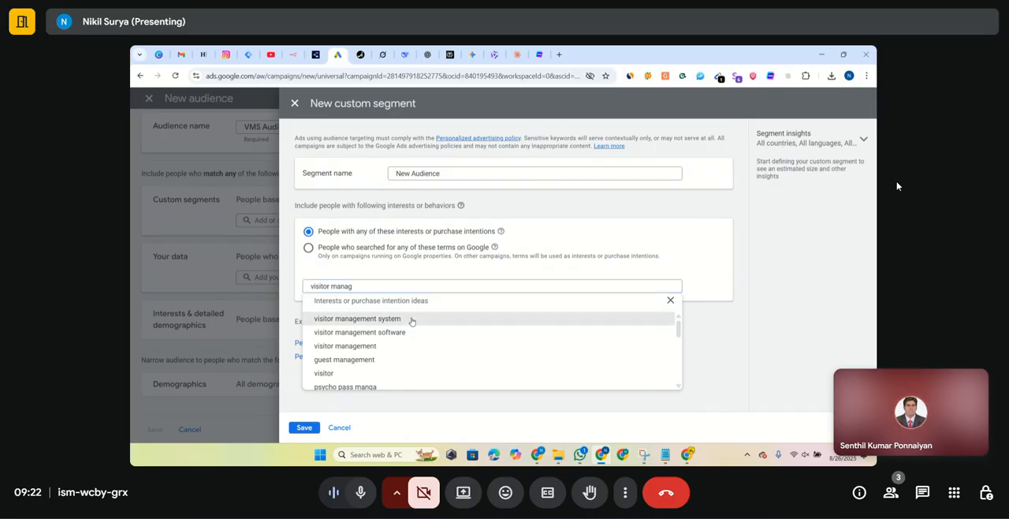
- Switch the segment to people who searched for any of these terms on Google, and clear the leftover term text
left_click(403, 249)
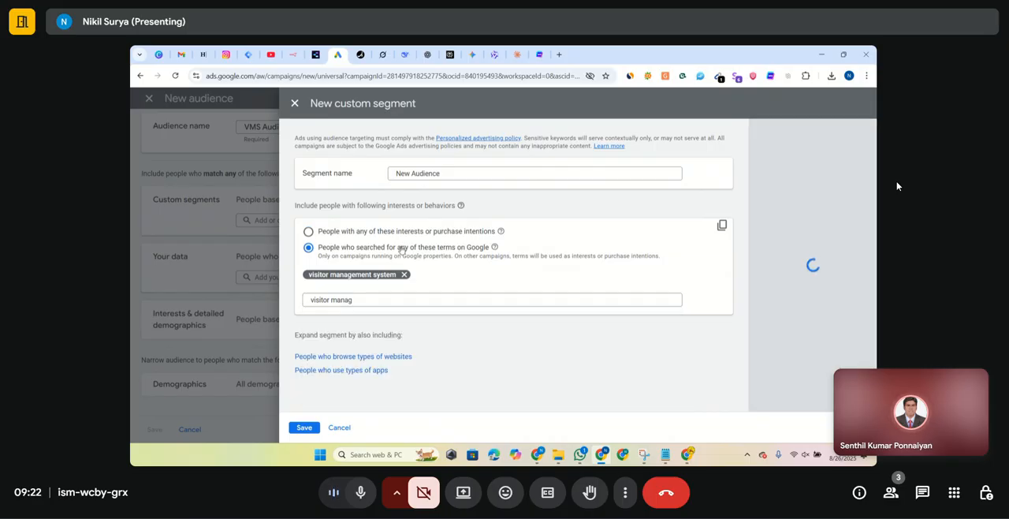
left_click(402, 301)
key("ctrl+shift+Left")
key("ctrl+shift+Left")
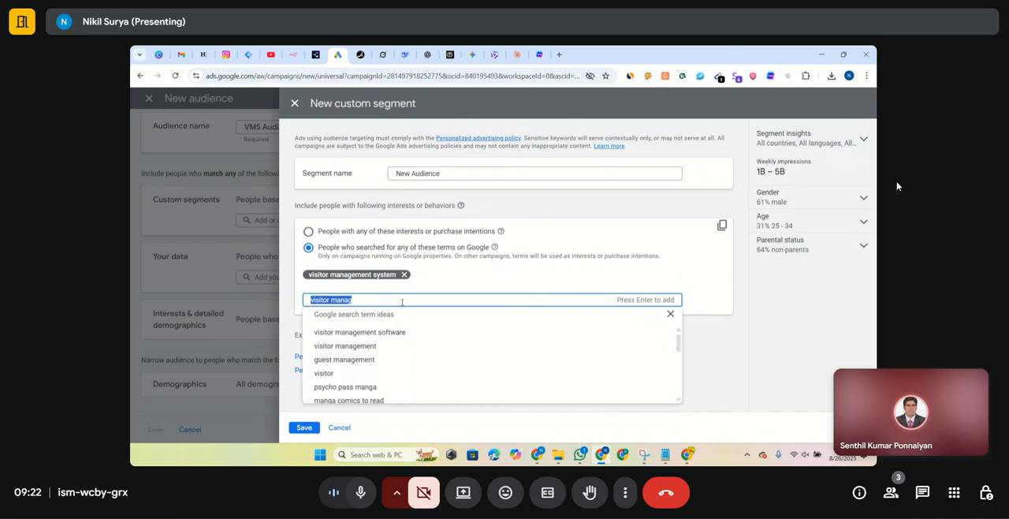
key("BackSpace")
left_click(708, 290)
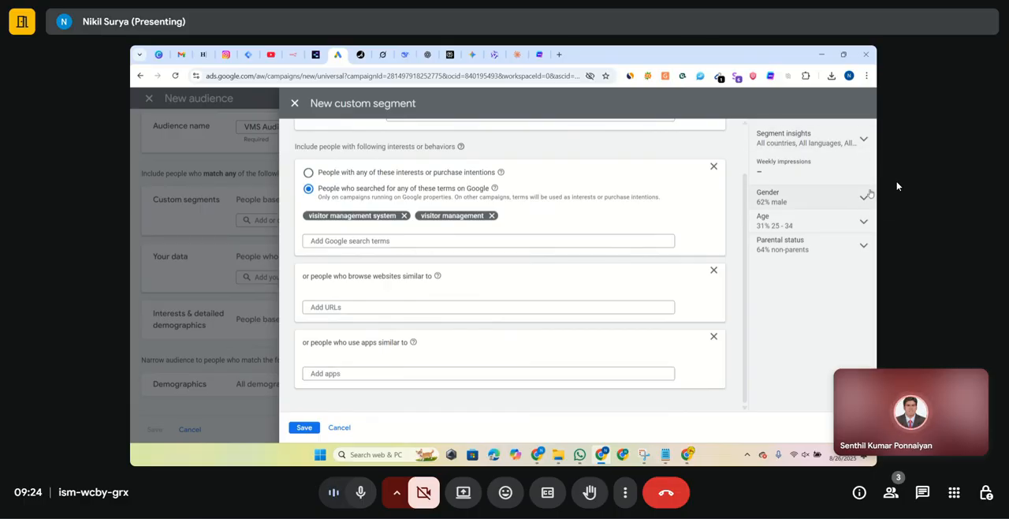
- Check the segment insights for gender, age and parental status
left_click(865, 198)
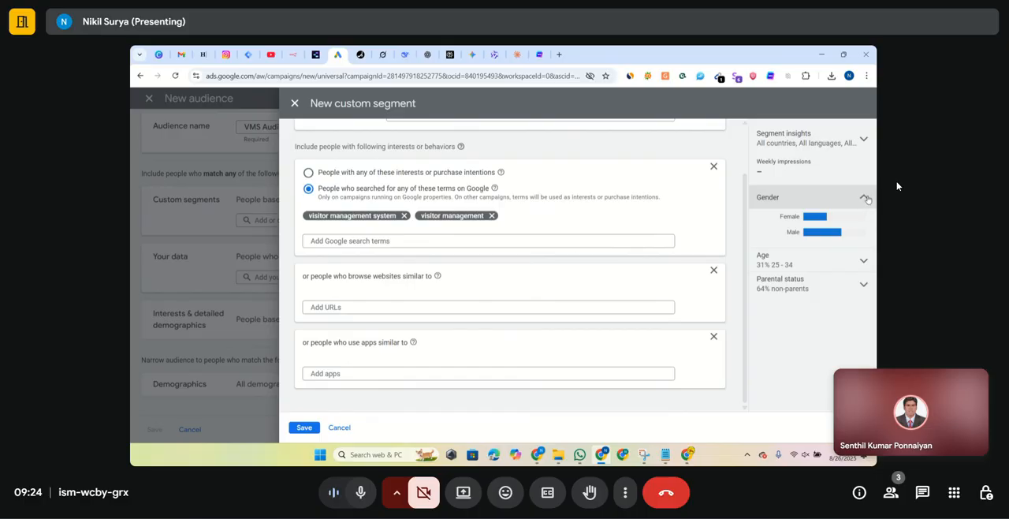
left_click(864, 198)
left_click(868, 225)
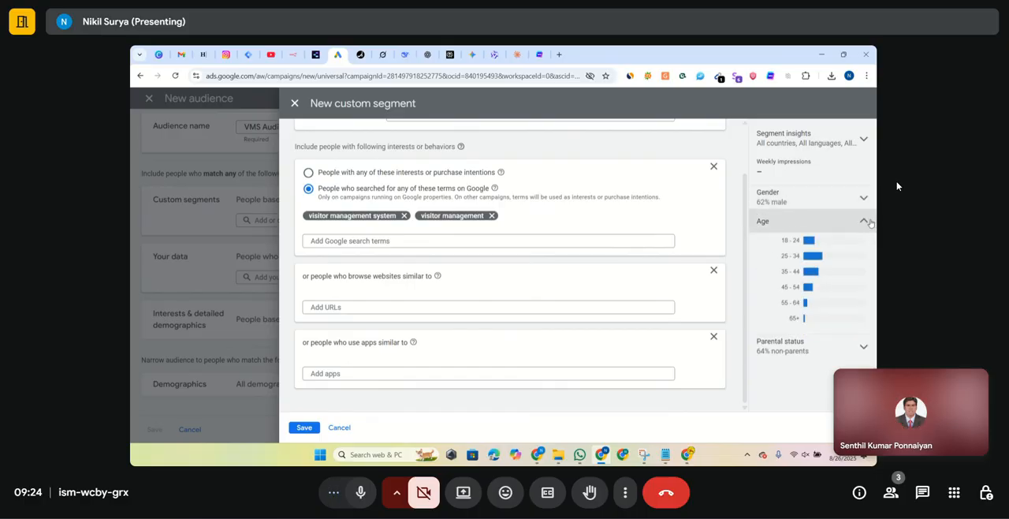
left_click(870, 223)
left_click(868, 250)
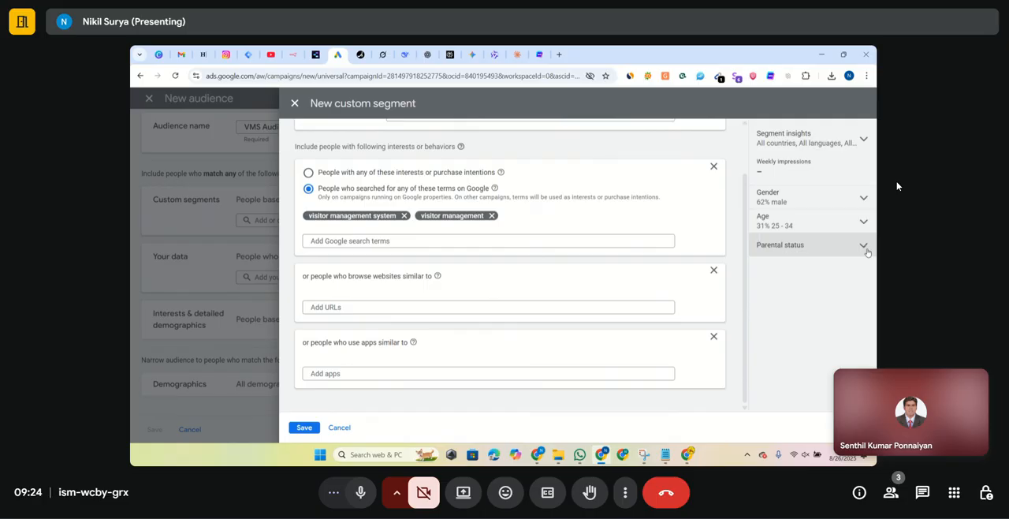
left_click(866, 249)
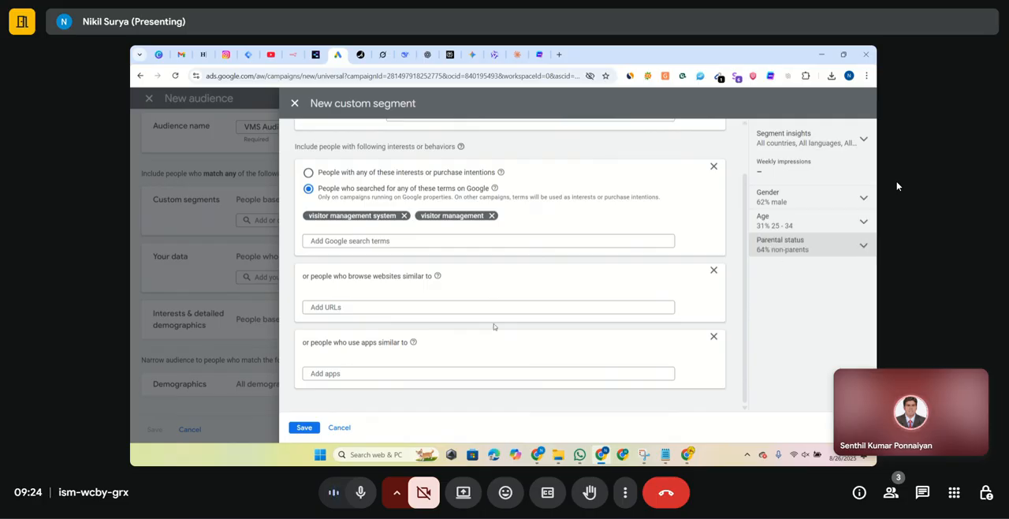
left_click(441, 307)
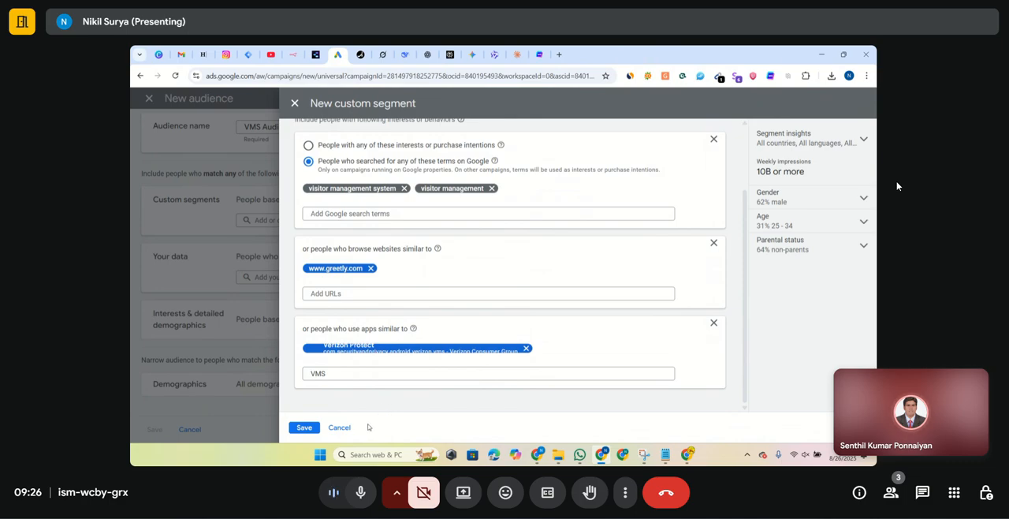
left_click(303, 428)
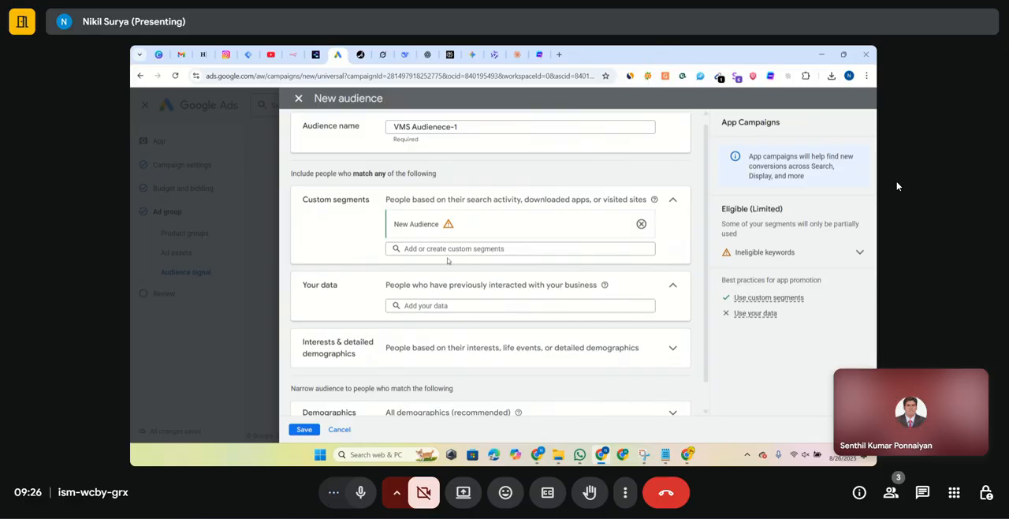
- Collapse the section for your own data and expand the demographics to view the gender and age options
scroll(448, 261, "up", 1)
scroll(445, 260, "down", 1)
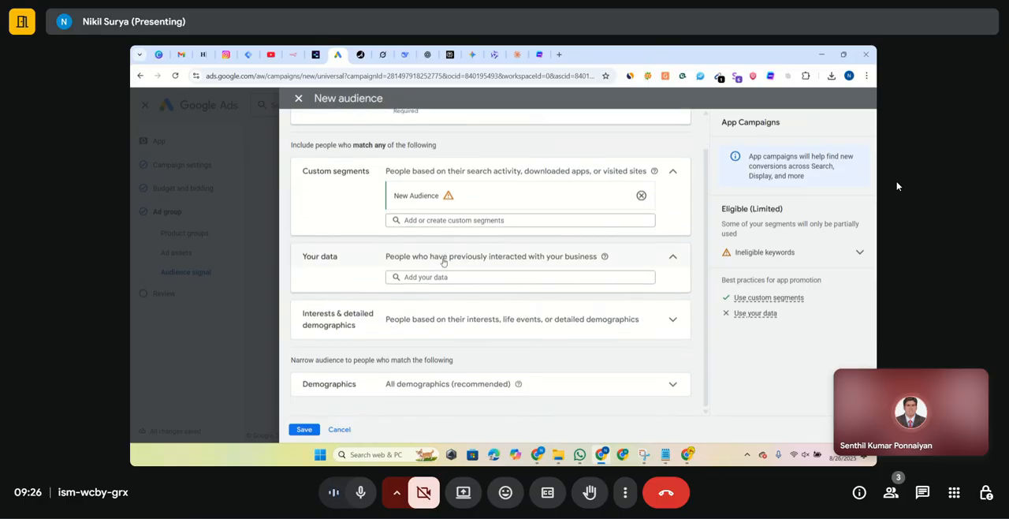
scroll(443, 263, "up", 1)
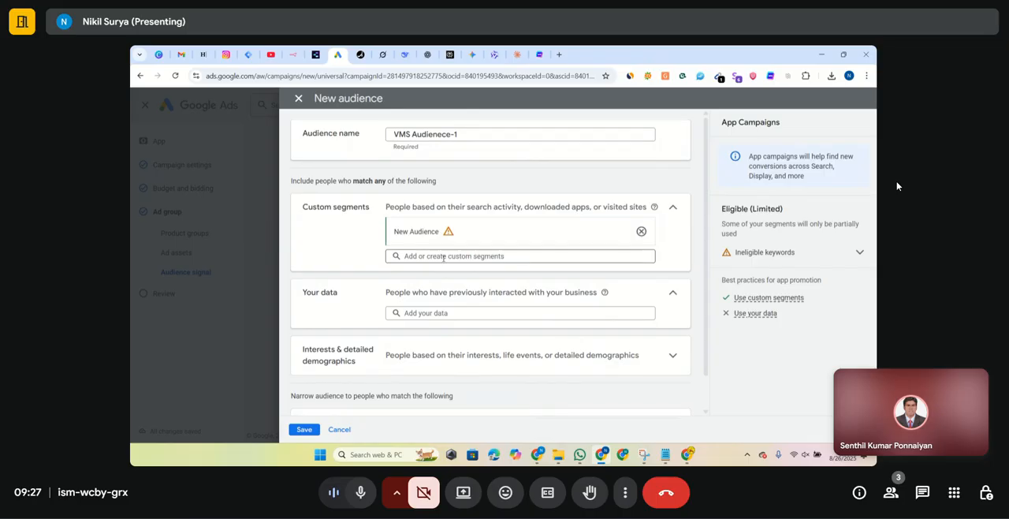
scroll(444, 260, "down", 1)
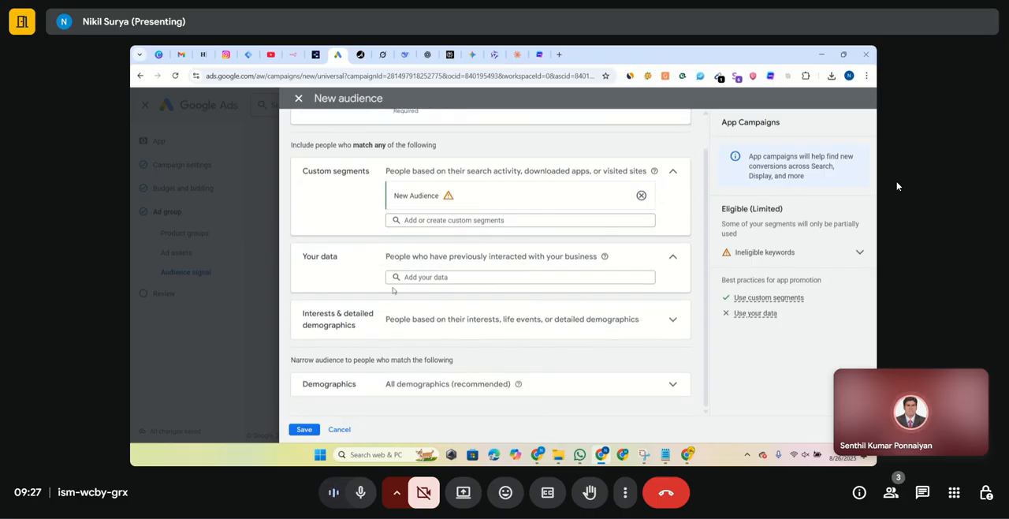
left_click(676, 265)
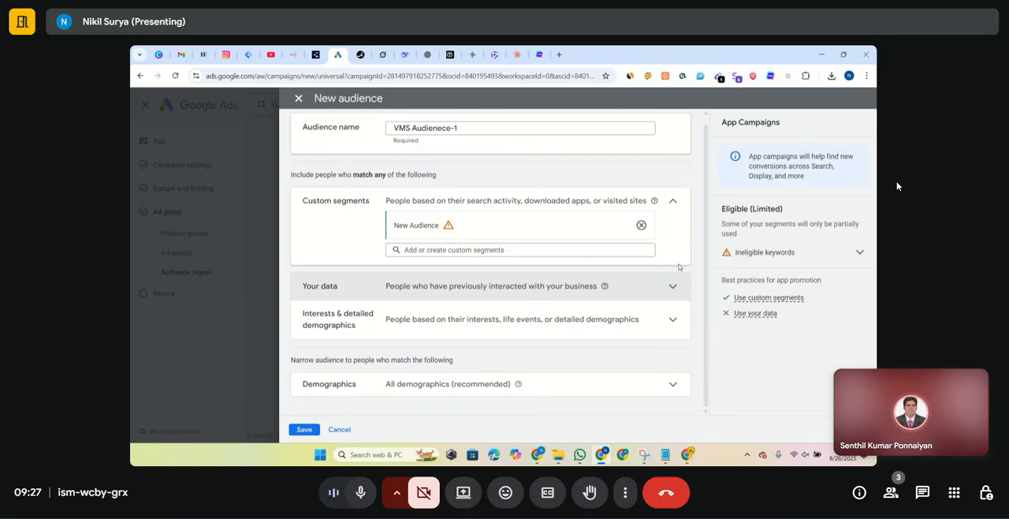
left_click(674, 202)
left_click(674, 203)
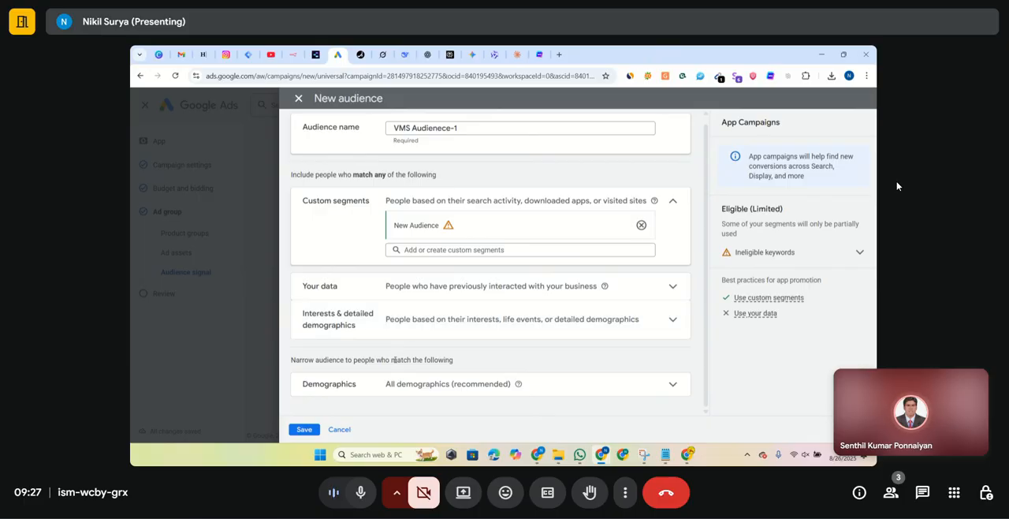
left_click(672, 385)
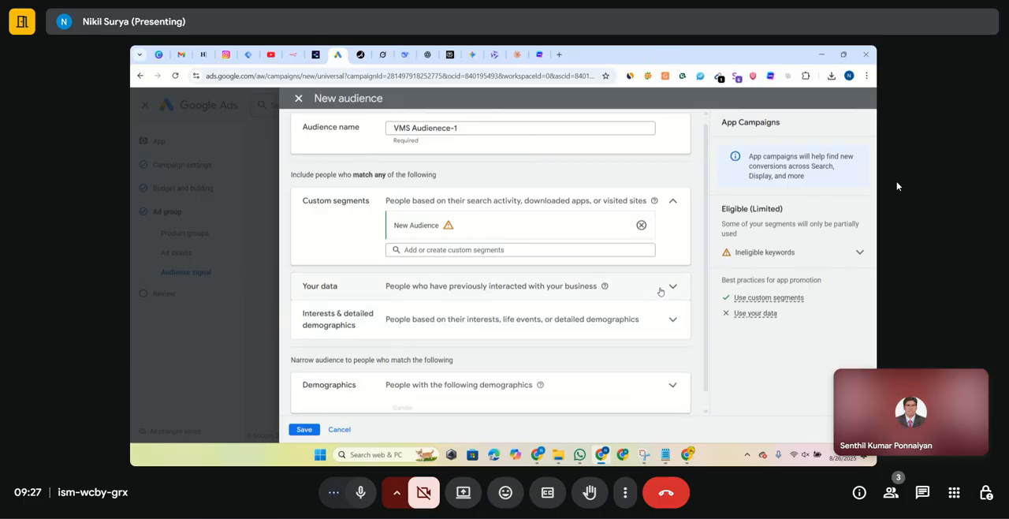
scroll(670, 378, "down", 3)
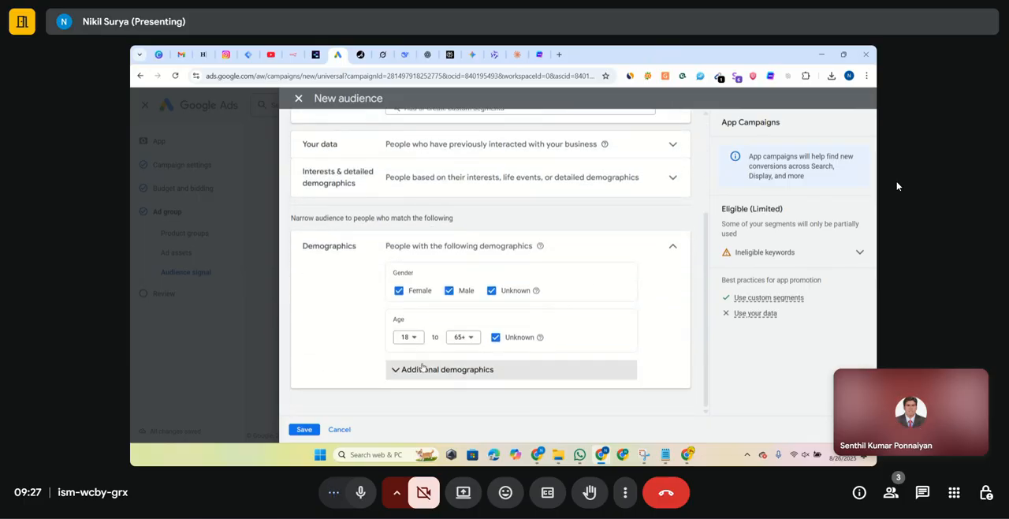
- Expand the additional demographics to view parental status and household income, and save the new audience with all demographics included
left_click(438, 369)
scroll(442, 284, "down", 3)
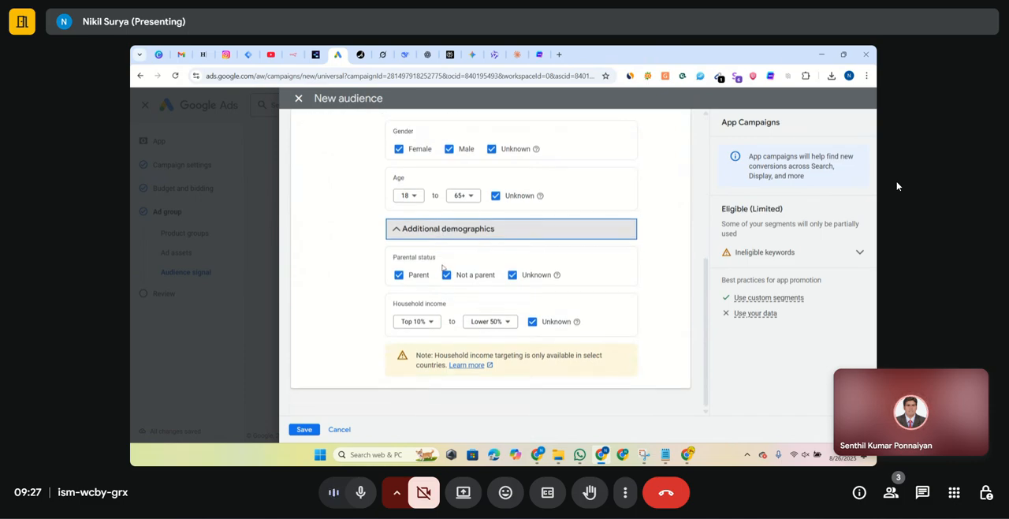
scroll(418, 321, "up", 1)
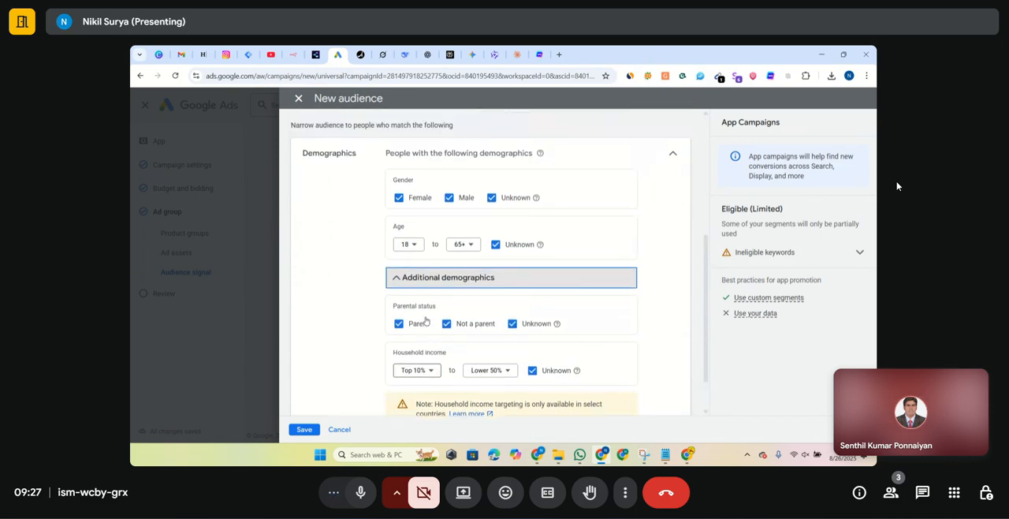
left_click(314, 430)
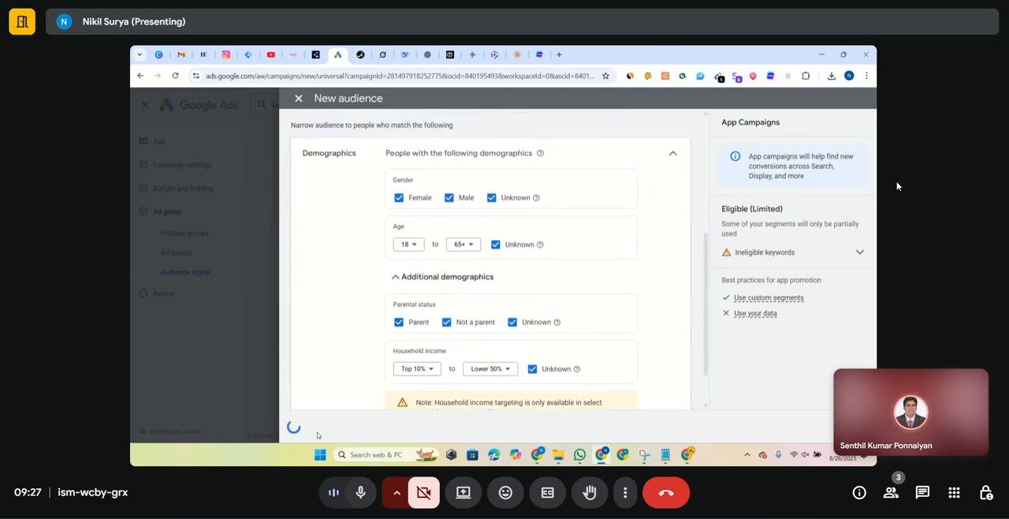
- Finish the ad group's audience signal section and proceed to the campaign review
scroll(482, 281, "down", 1)
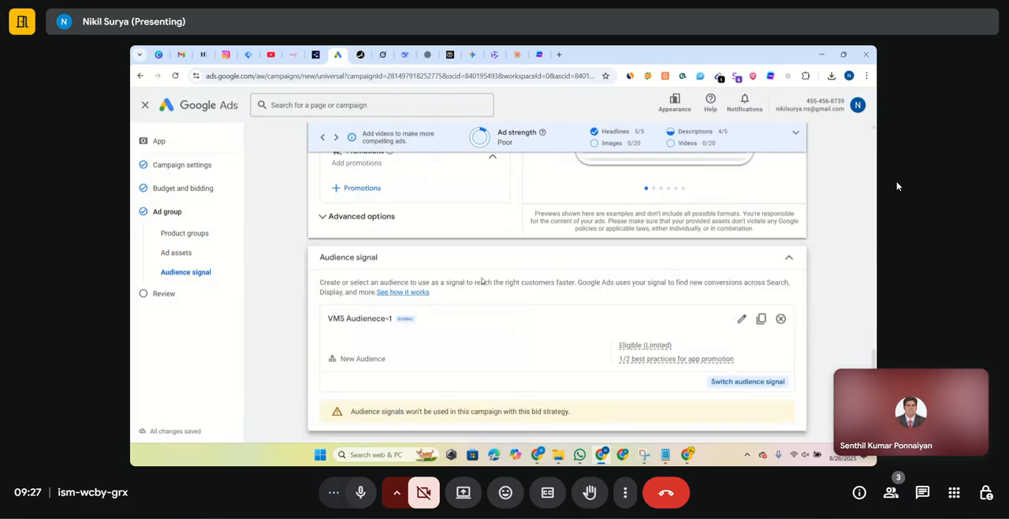
scroll(753, 322, "down", 1)
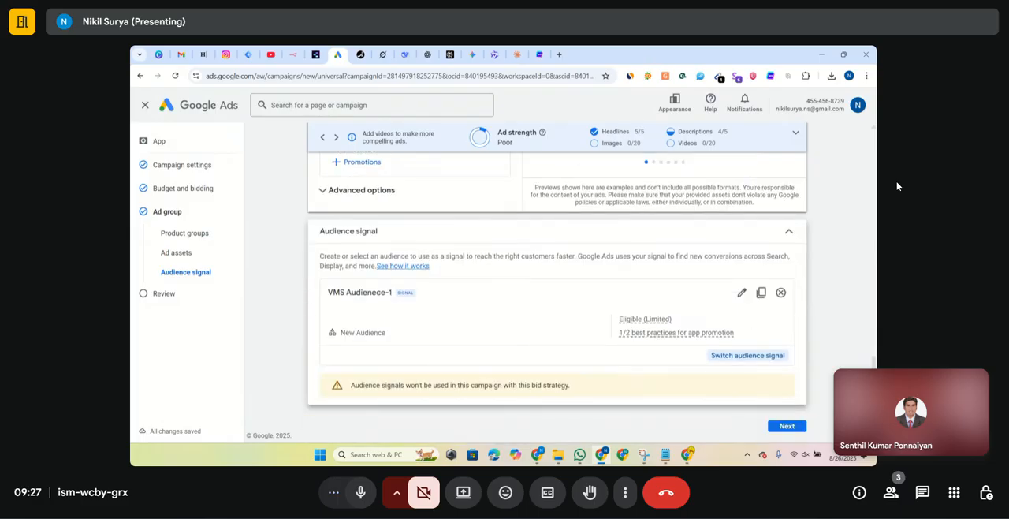
left_click(791, 427)
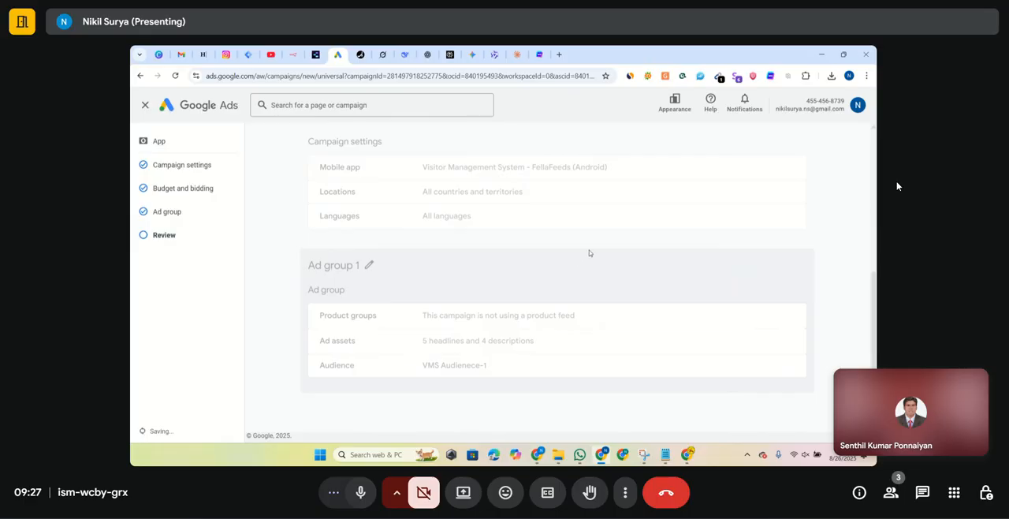